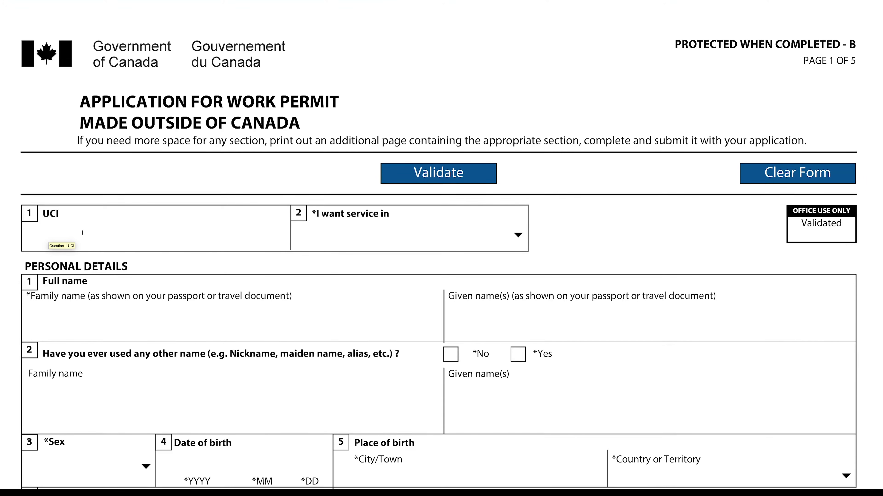
Choose English as the service language and enter the applicant's family name
left_click(518, 236)
left_click(430, 273)
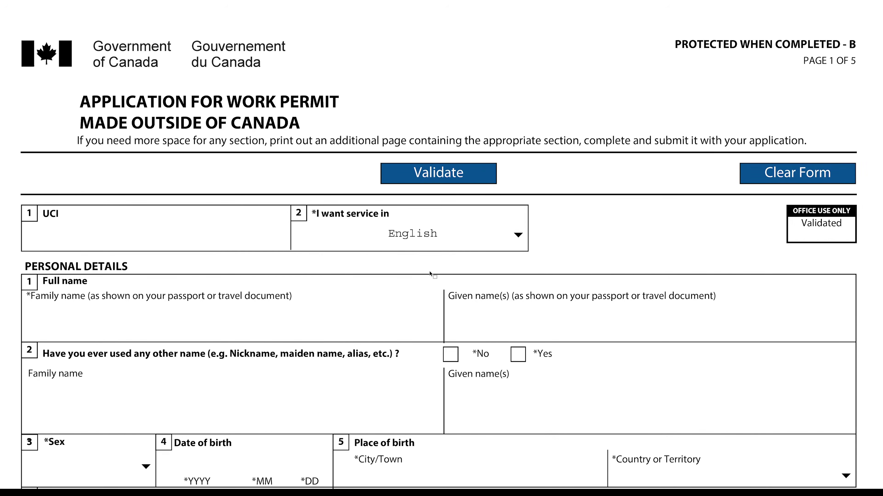
left_click(77, 326)
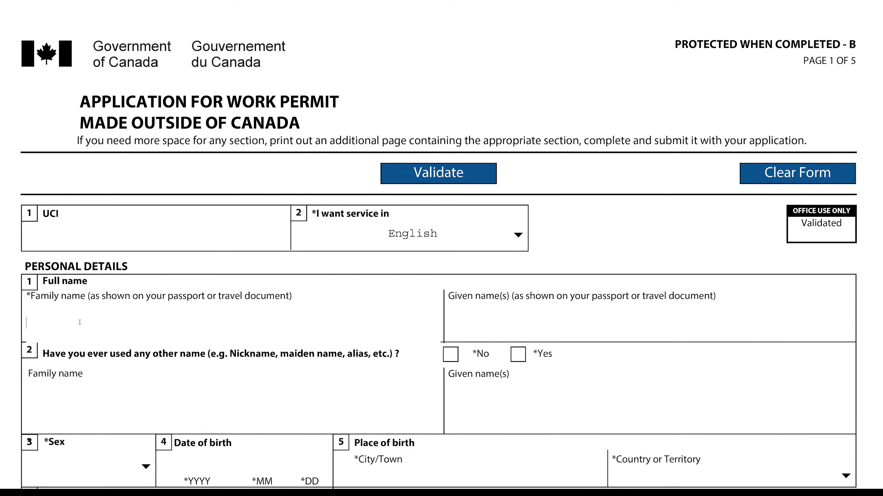
type("Bollxxx")
Enter the applicant's given names in the Given name(s) field
left_click(463, 328)
type("M")
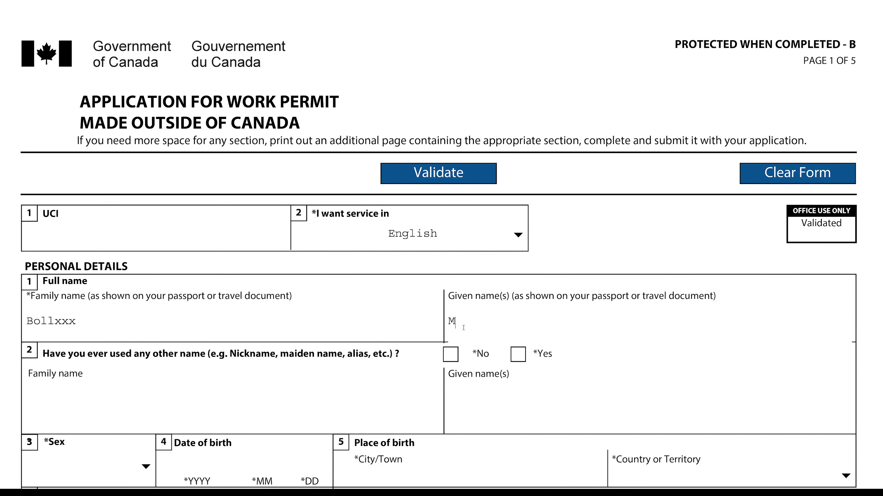
type("ITHILESH")
scroll(411, 340, "down", 4)
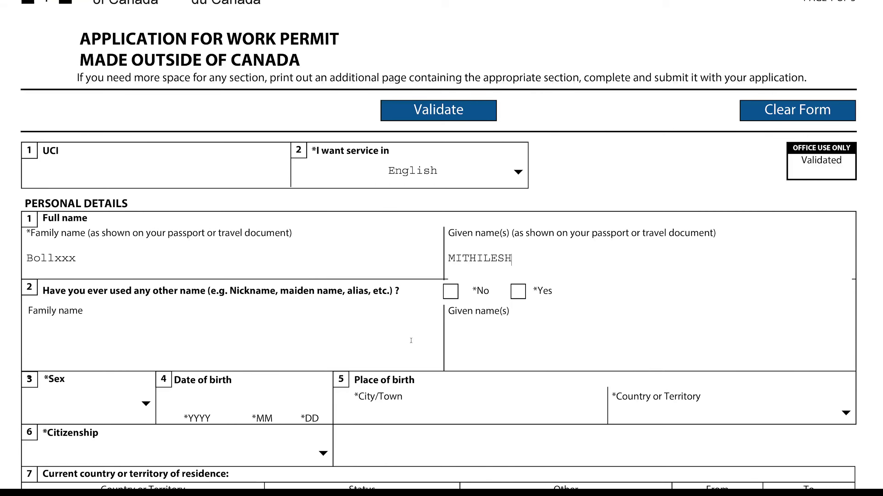
scroll(411, 340, "down", 3)
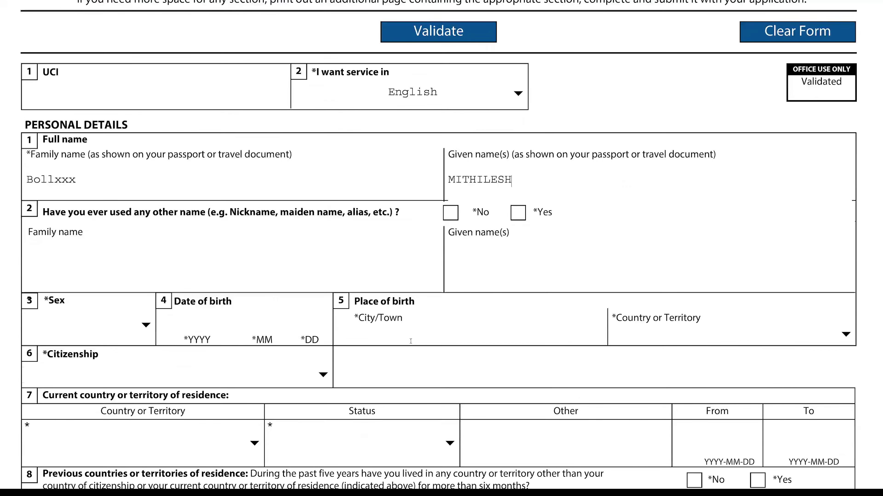
scroll(410, 341, "down", 2)
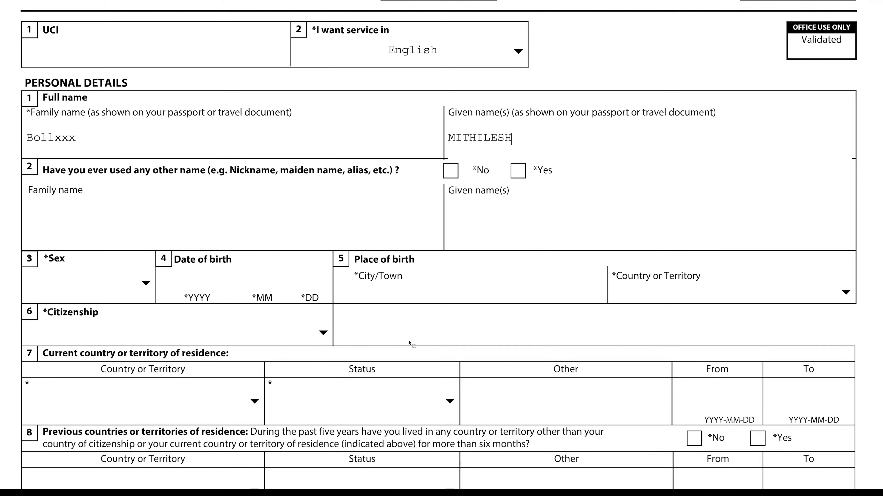
left_click(454, 170)
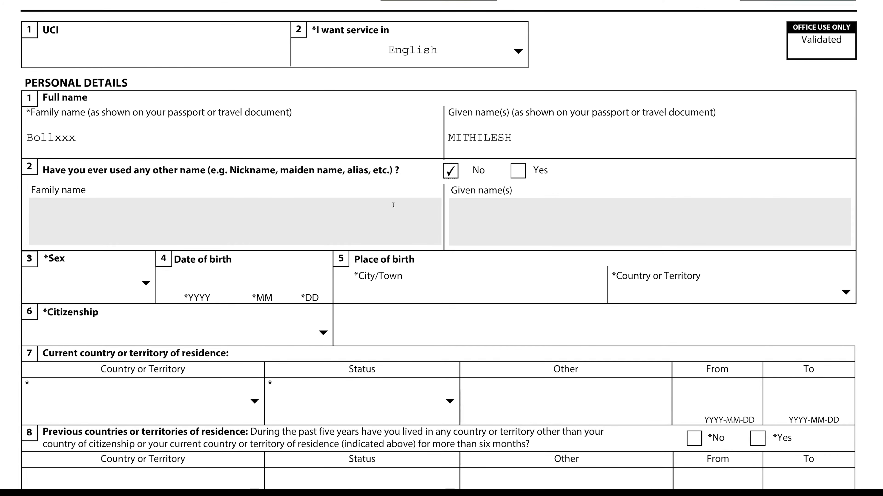
left_click(144, 117)
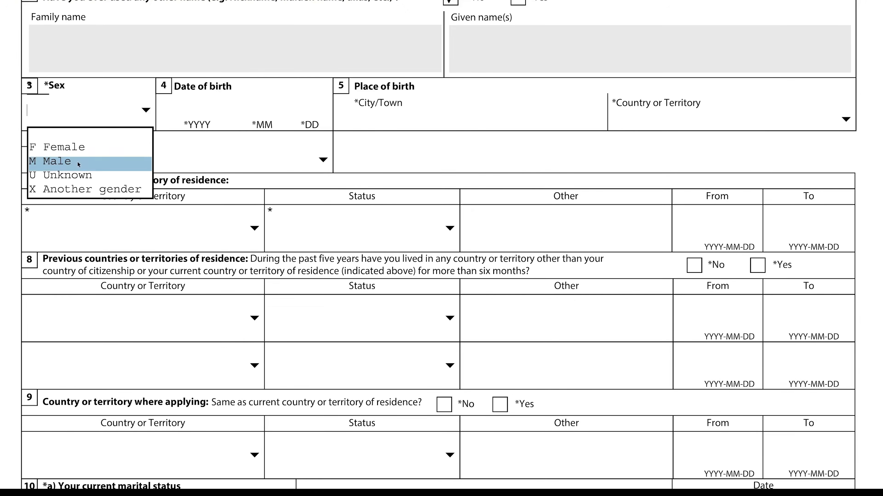
left_click(67, 165)
left_click(191, 118)
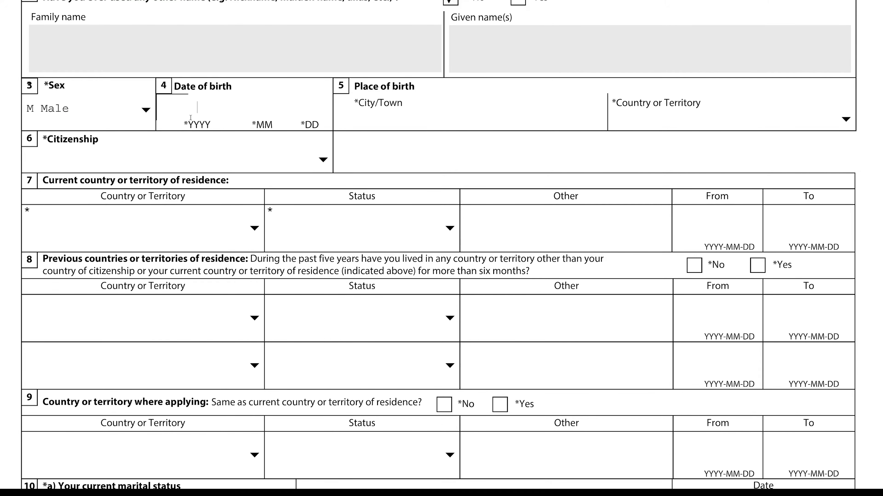
type("1991 12 1")
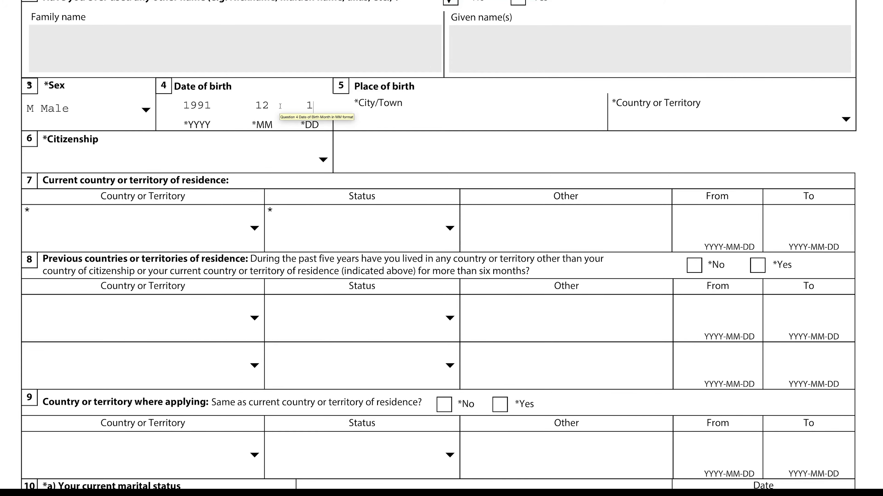
type("8")
Enter the city of birth and set India as both birth country and citizenship
left_click(462, 114)
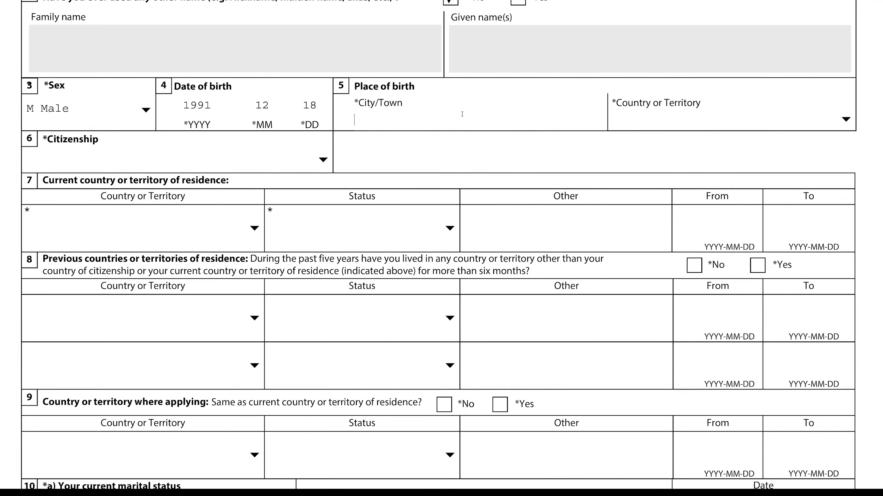
type("XXXX")
left_click(843, 118)
type("in")
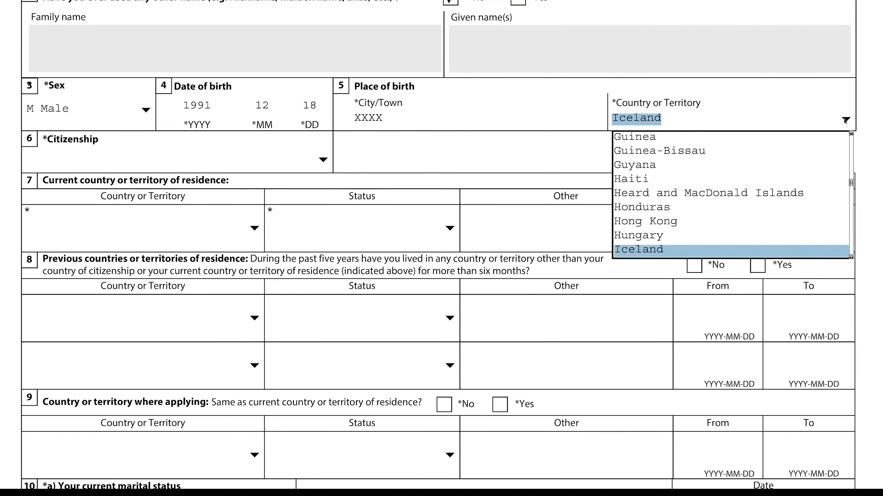
left_click(845, 120)
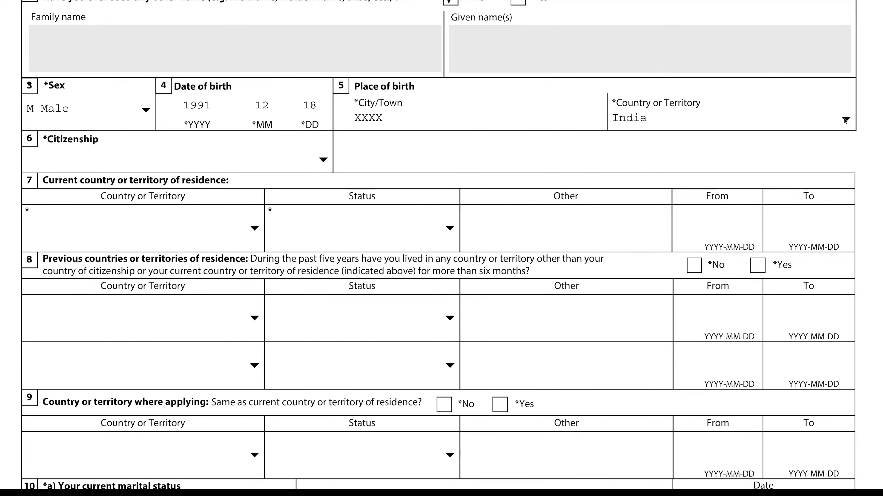
left_click(324, 159)
type("in")
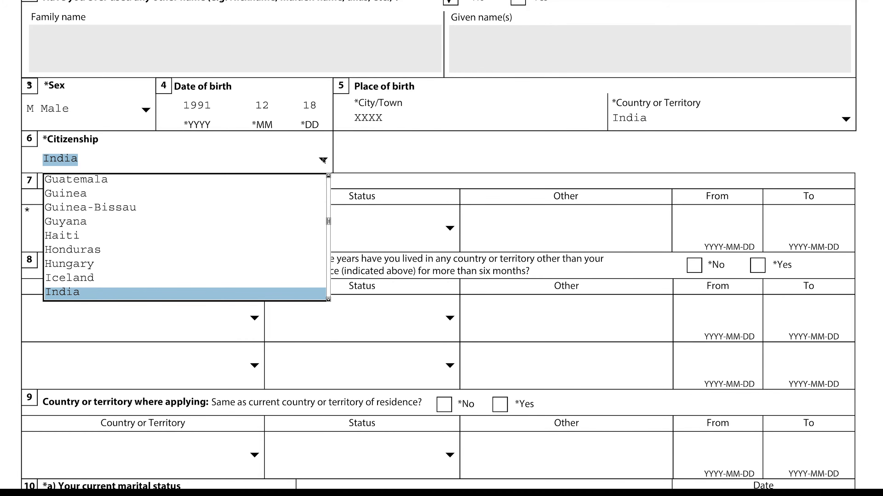
left_click(323, 160)
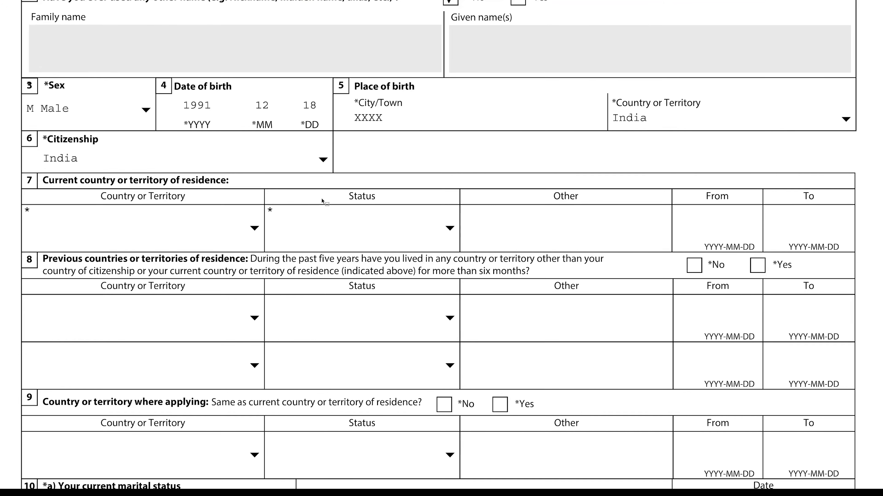
Set the current country of residence to India with status Citizen
scroll(323, 201, "down", 1)
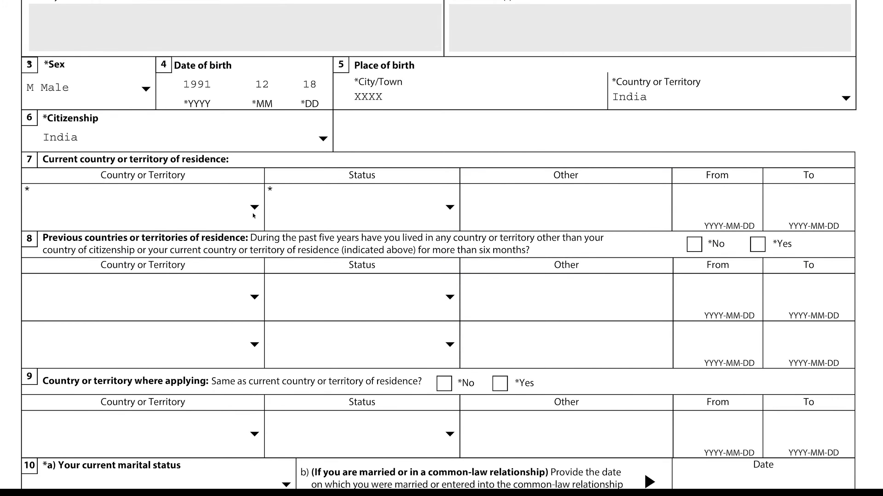
left_click(254, 208)
key("i")
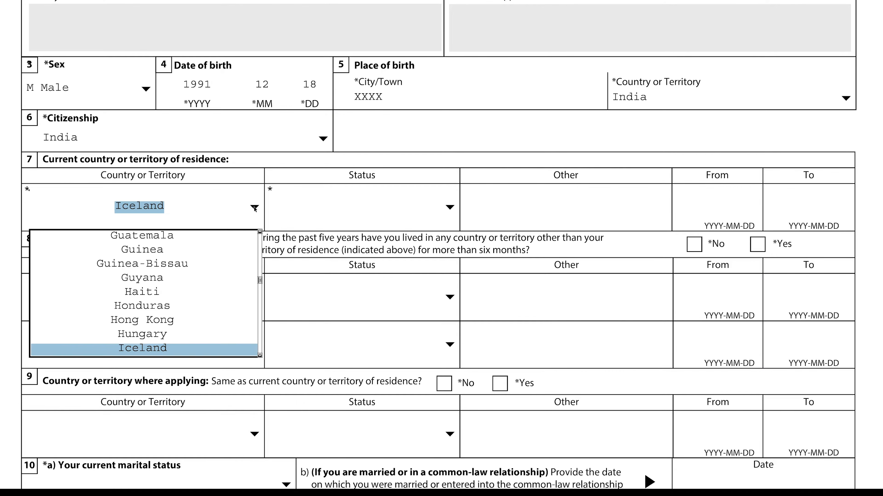
key("Down")
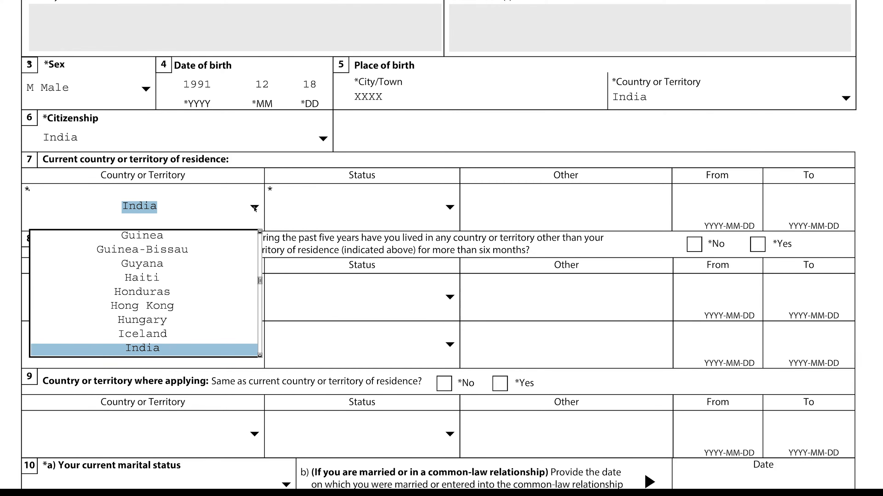
key("Return")
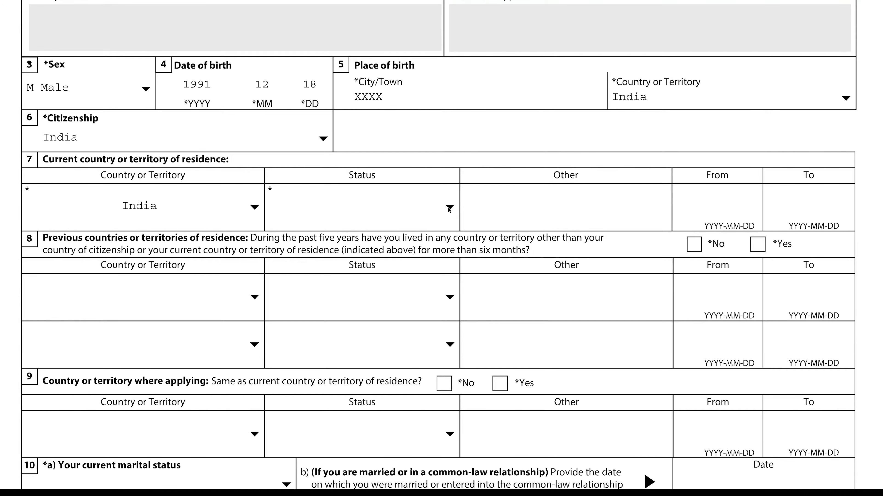
left_click(449, 208)
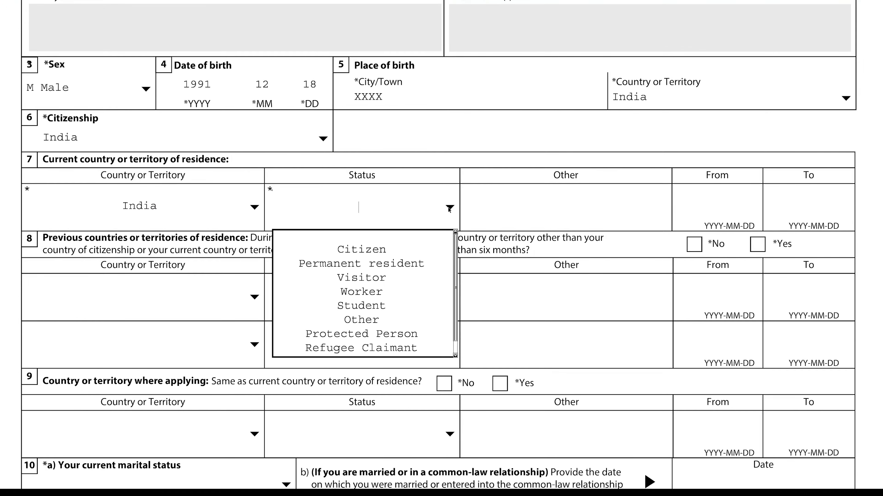
left_click(366, 251)
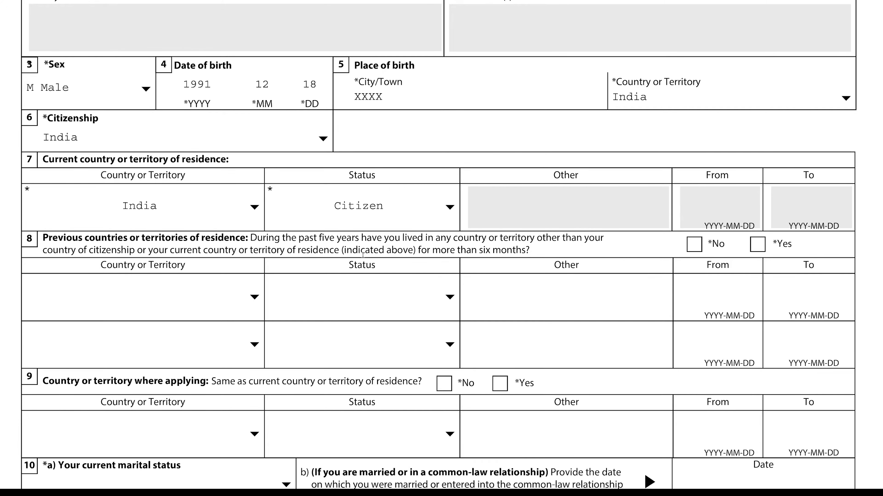
Answer No to previous countries of residence and Yes to applying from the residence country
scroll(362, 255, "down", 2)
scroll(362, 255, "down", 2)
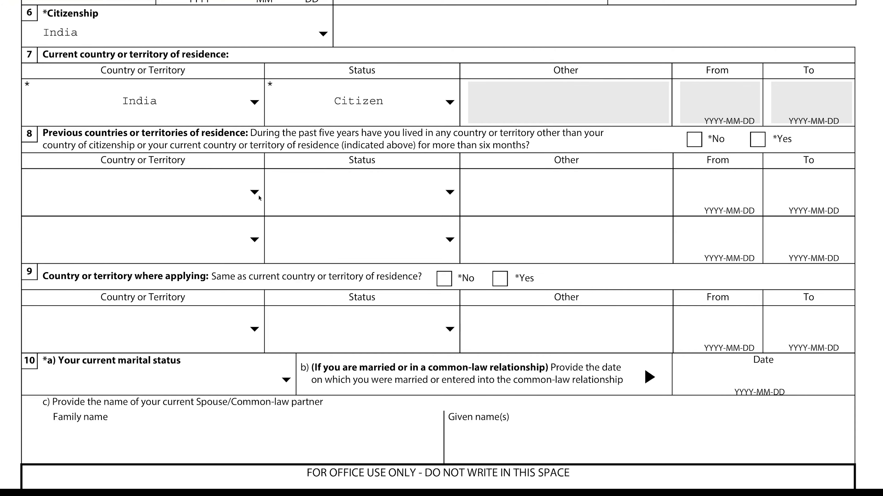
left_click(693, 140)
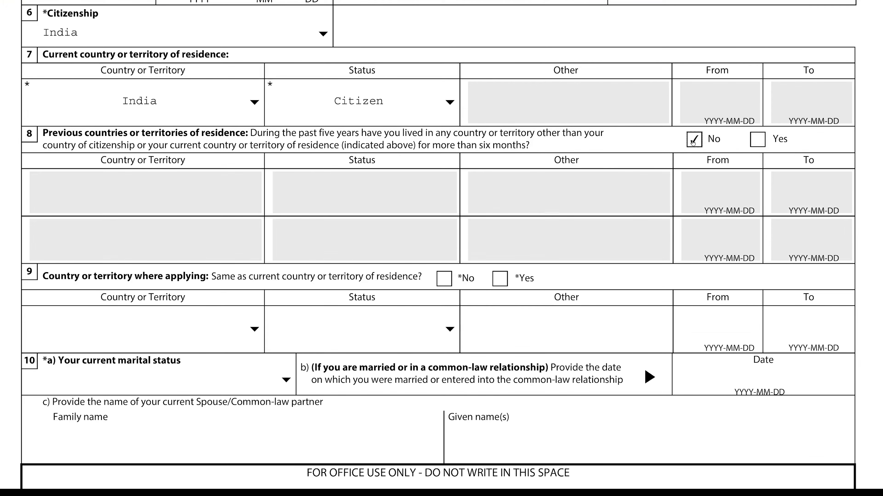
scroll(558, 244, "down", 3)
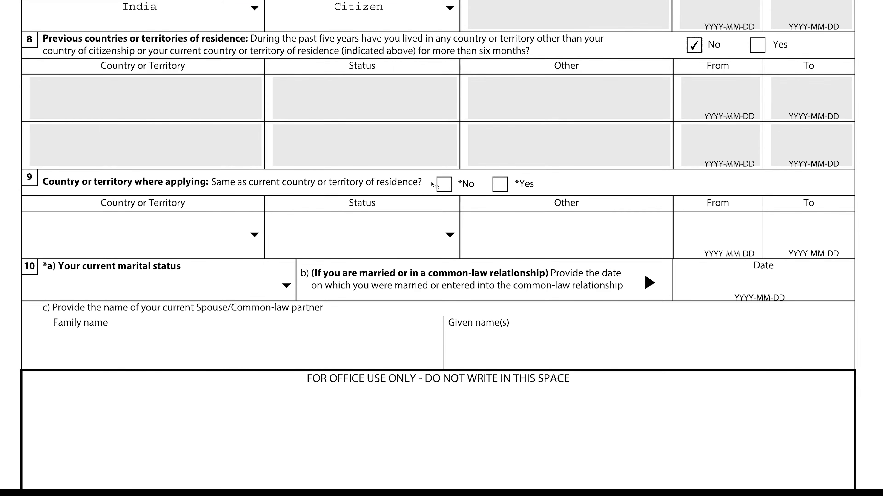
left_click(498, 185)
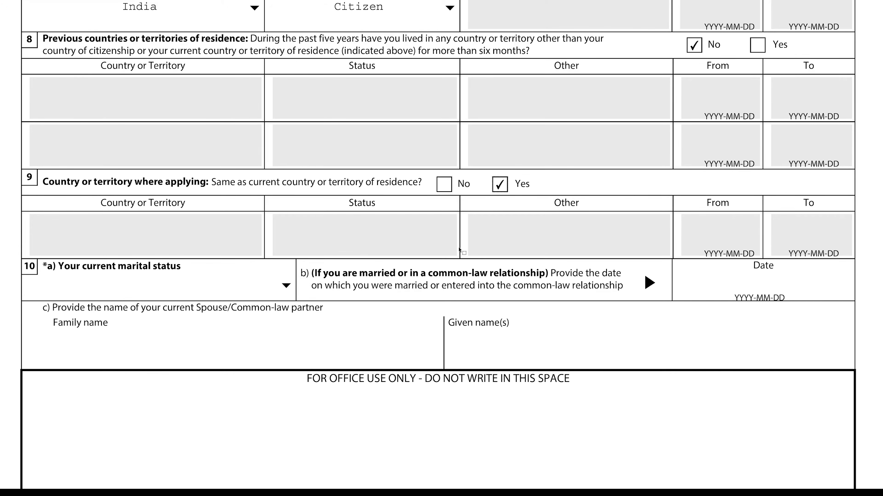
scroll(464, 250, "down", 3)
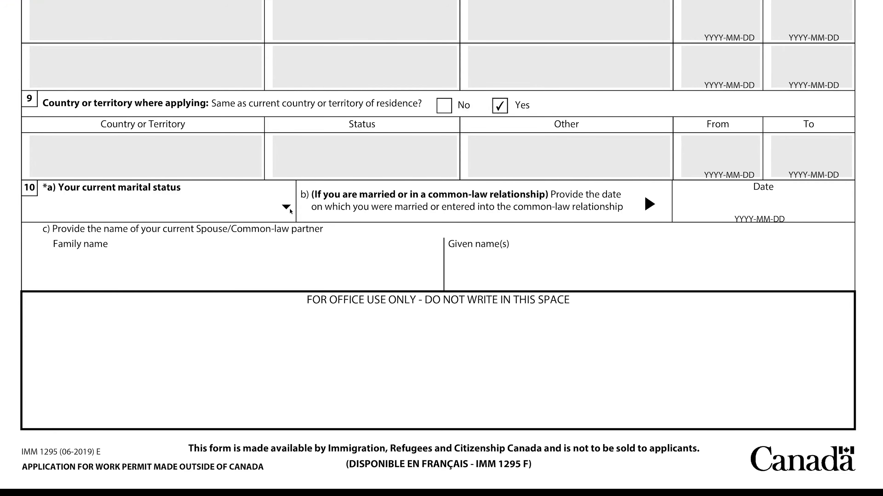
Set marital status to Married with marriage date 2019-09-09
left_click(286, 208)
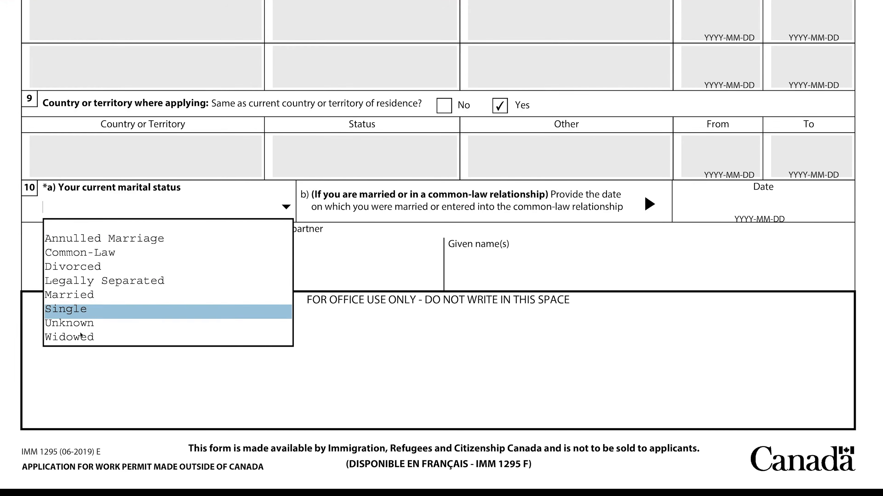
left_click(85, 295)
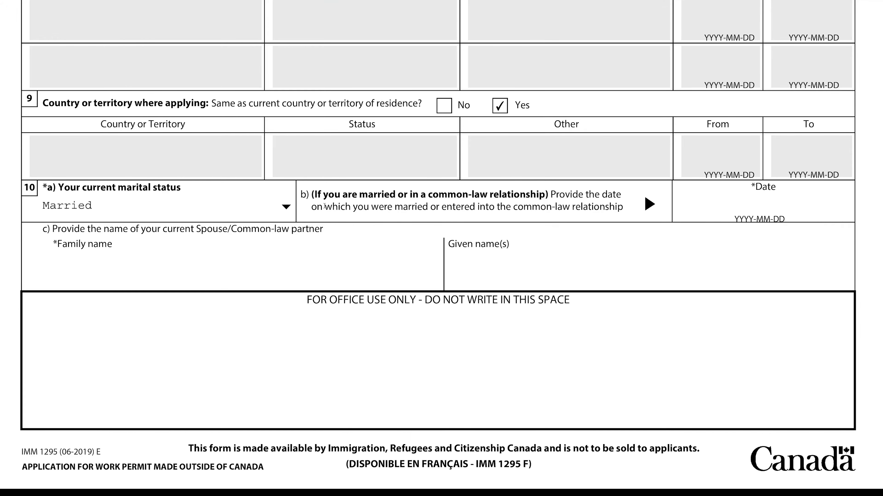
left_click(741, 208)
type("20190909")
left_click(764, 203)
type("-")
left_click(782, 203)
type("-09")
left_click(286, 207)
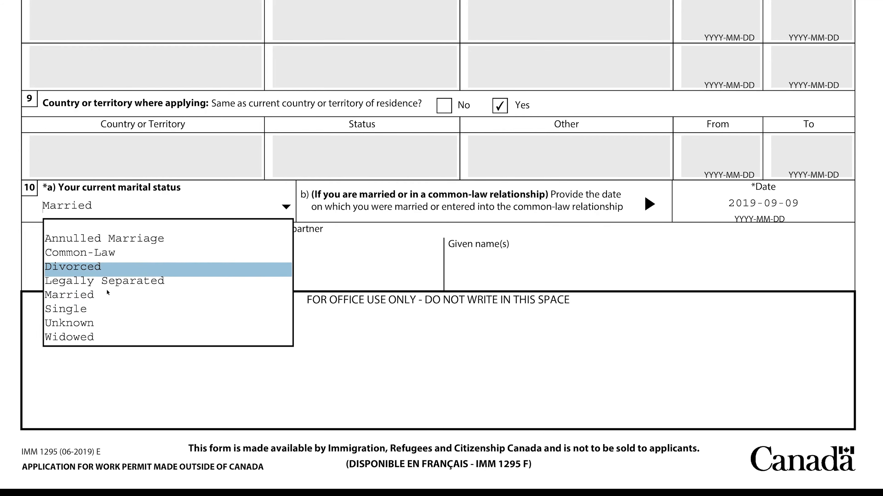
left_click(285, 203)
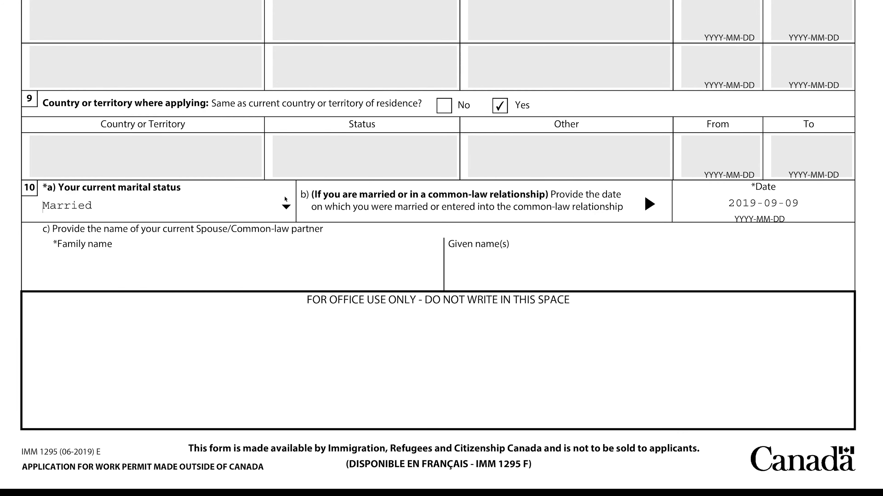
Enter the spouse's family name and given name
scroll(280, 282, "down", 1)
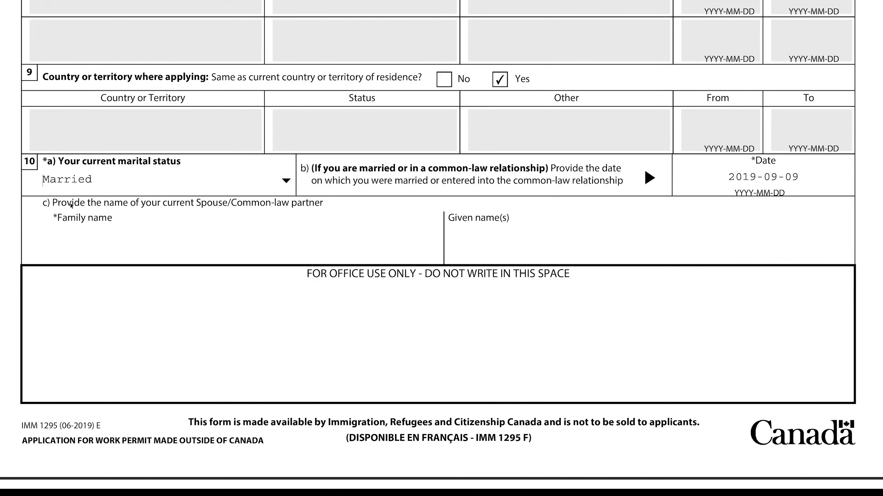
left_click(116, 251)
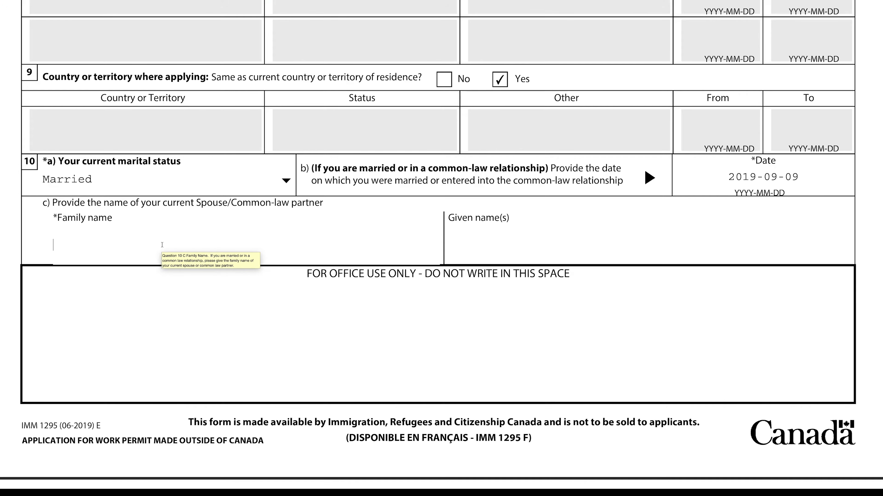
type("KHXXXXXX")
left_click(486, 250)
type("AARTI")
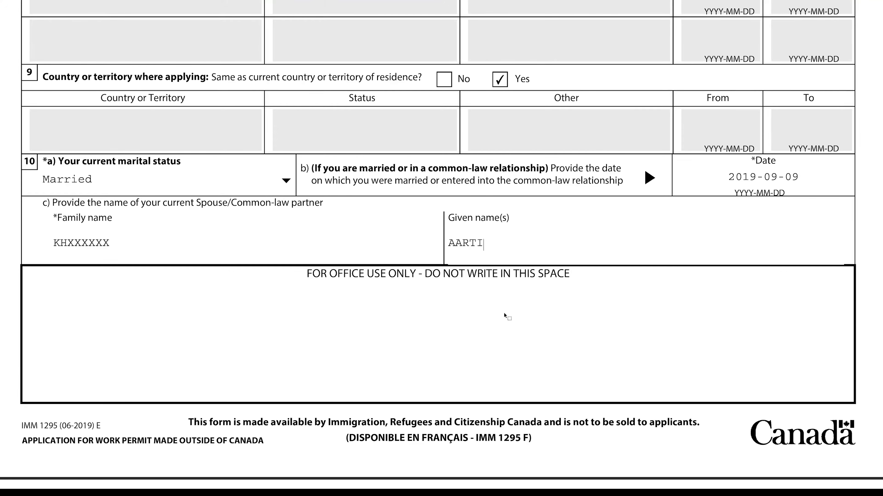
scroll(504, 313, "down", 4)
scroll(504, 318, "down", 9)
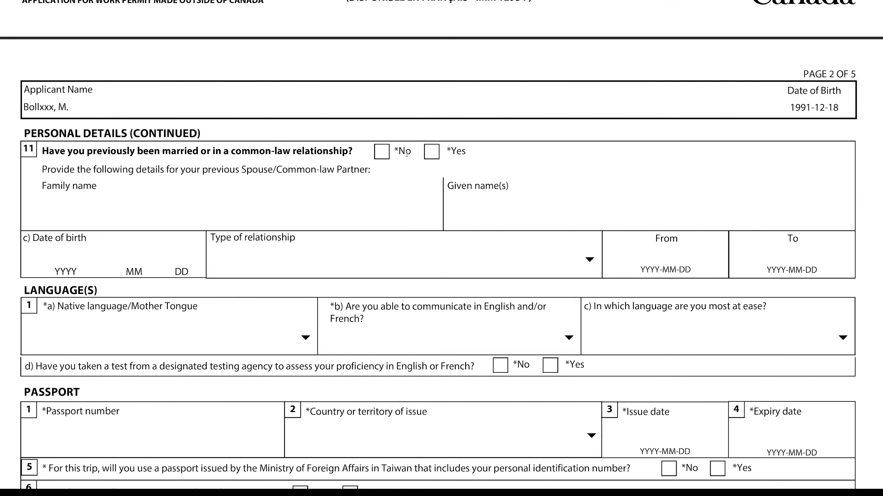
Answer No to previous marriage and set the native language to Kannada
left_click(381, 151)
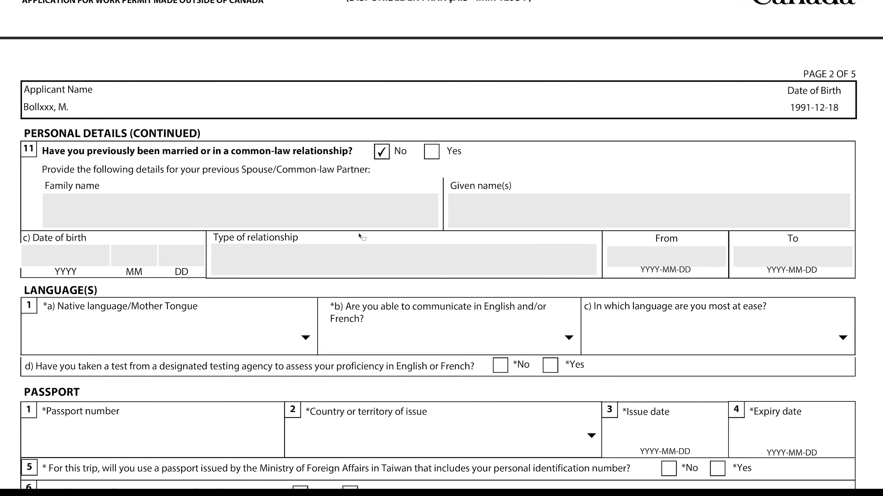
scroll(358, 233, "down", 3)
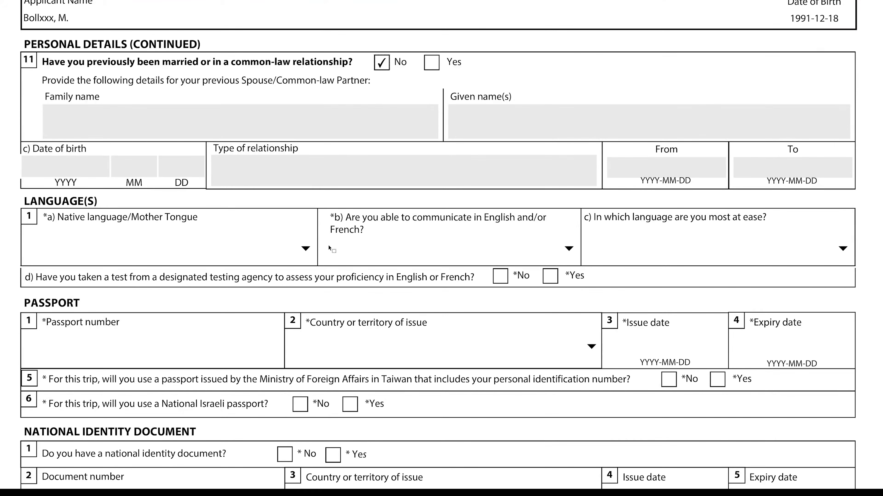
left_click(305, 249)
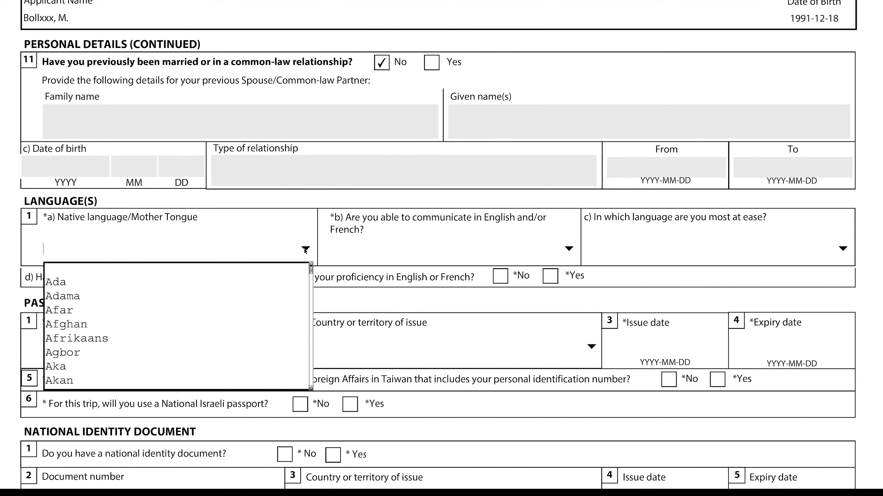
key("k")
key("Down")
key("Down")
key("Down")
key("Down")
key("Down")
key("Down")
key("Down")
key("Down")
key("Down")
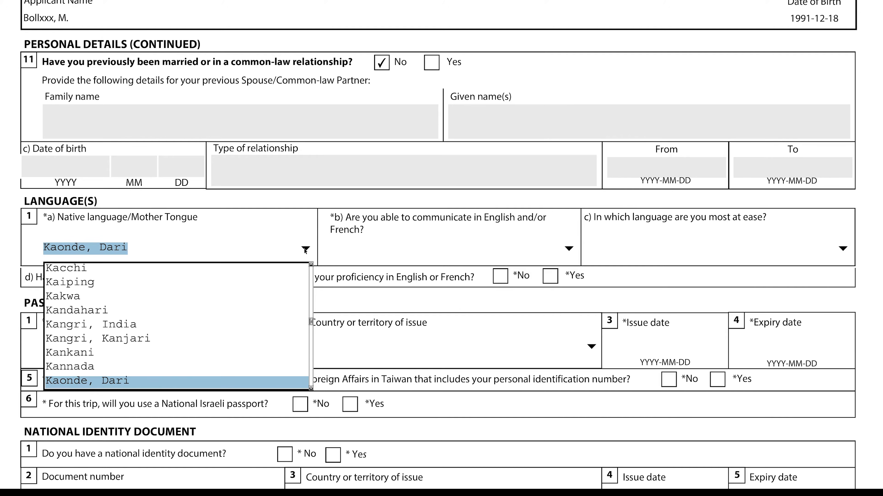
key("Up")
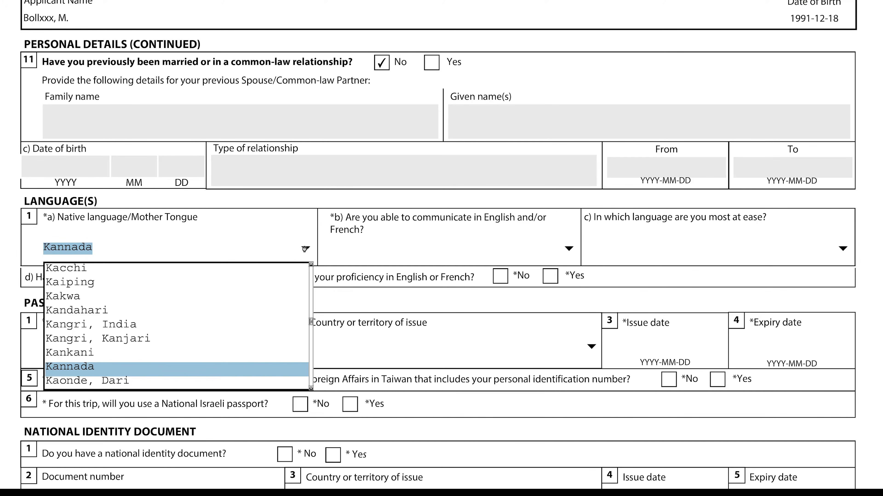
key("Return")
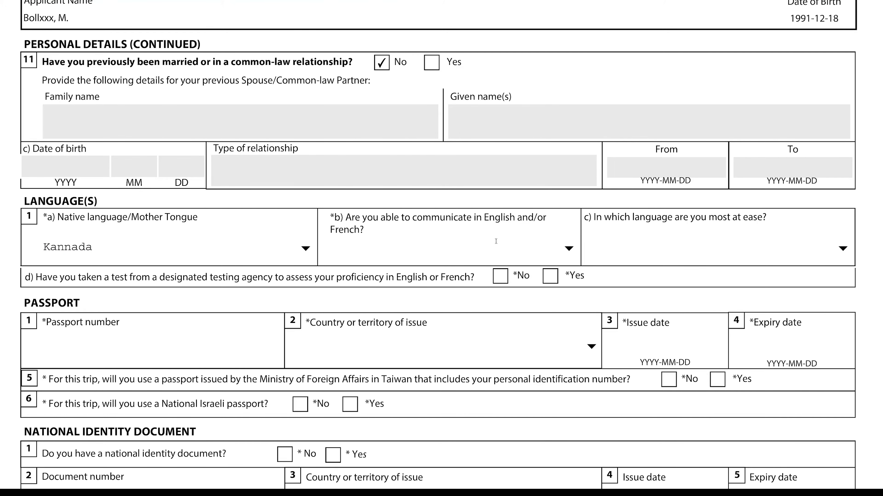
Choose English as the communication language and answer No to language testing
left_click(570, 249)
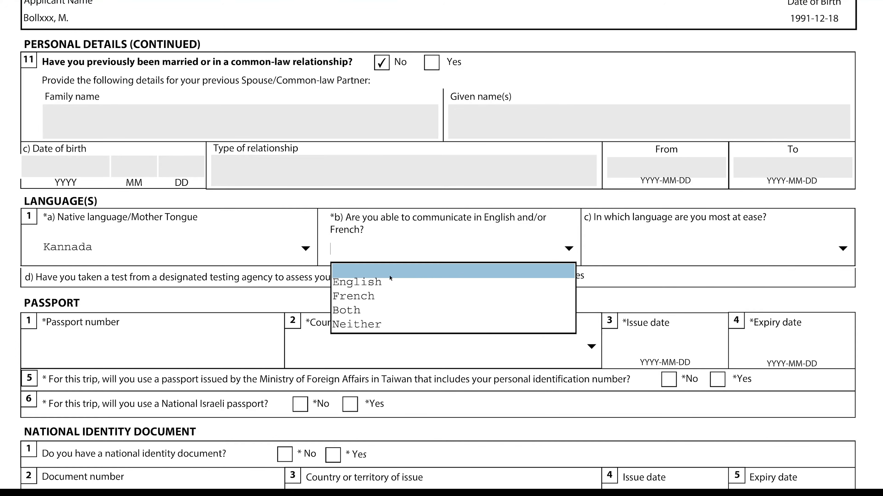
left_click(375, 284)
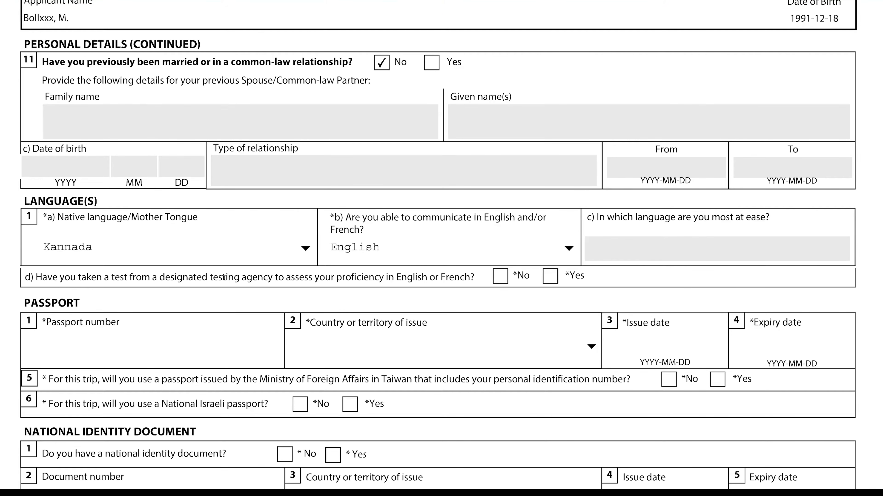
left_click(501, 282)
Enter the passport number and set India as the country of issue
scroll(396, 297, "down", 3)
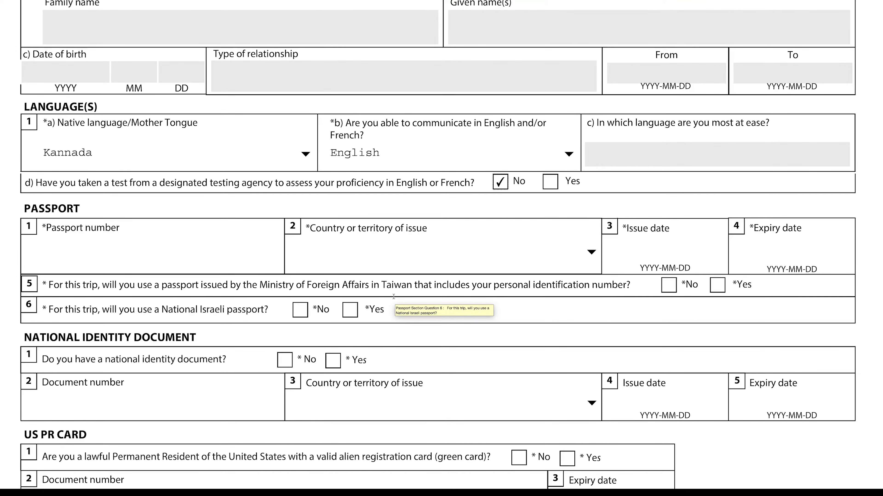
scroll(393, 296, "down", 4)
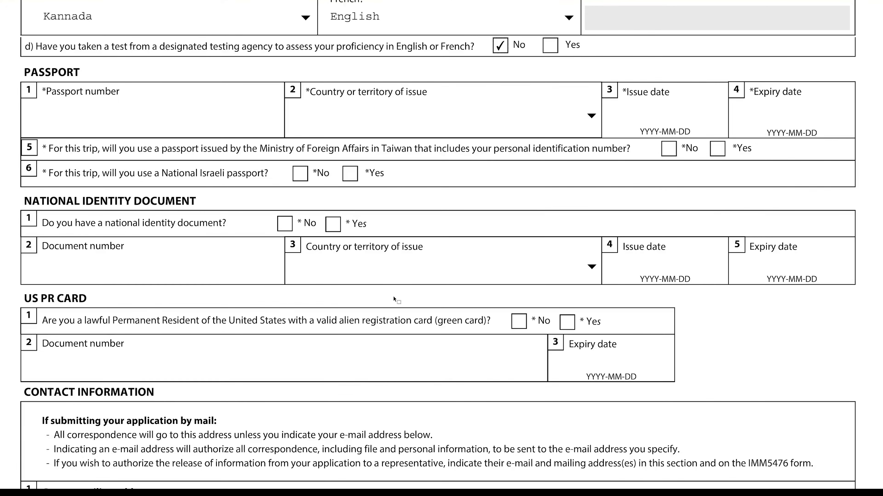
left_click(74, 126)
type("Z45XXXX")
left_click(593, 117)
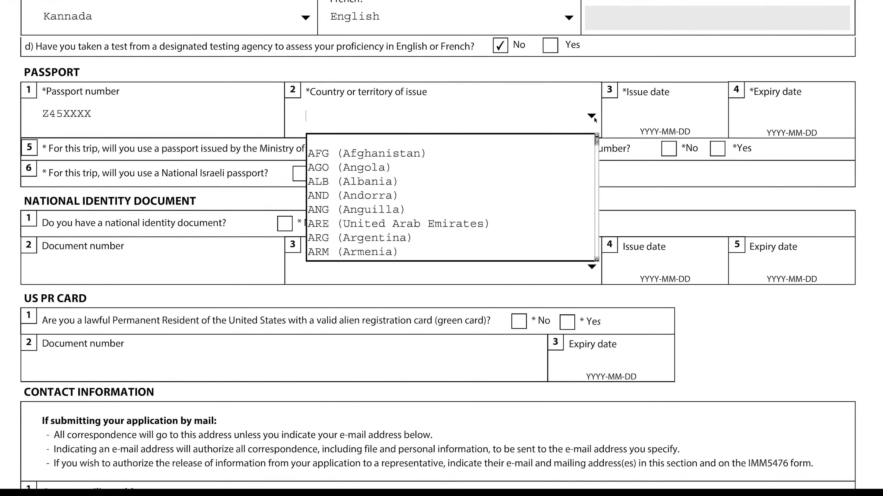
type("in")
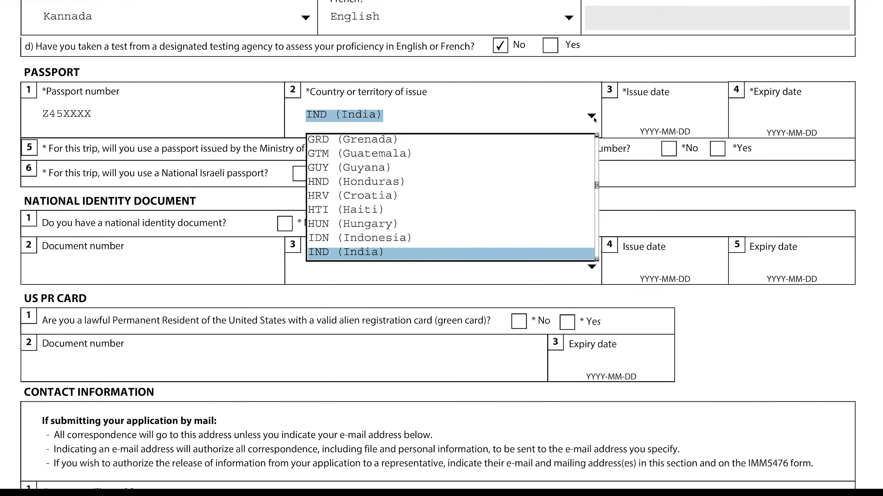
key("Return")
Set passport issue date 2016-12-09 and expiry date 2026-12-08
left_click(643, 118)
type("2016-12-09")
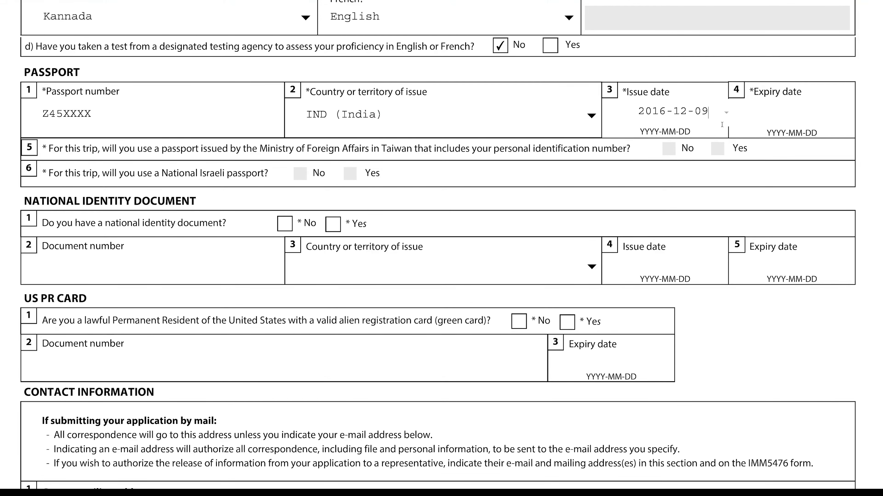
left_click(774, 115)
type("2026-12-08")
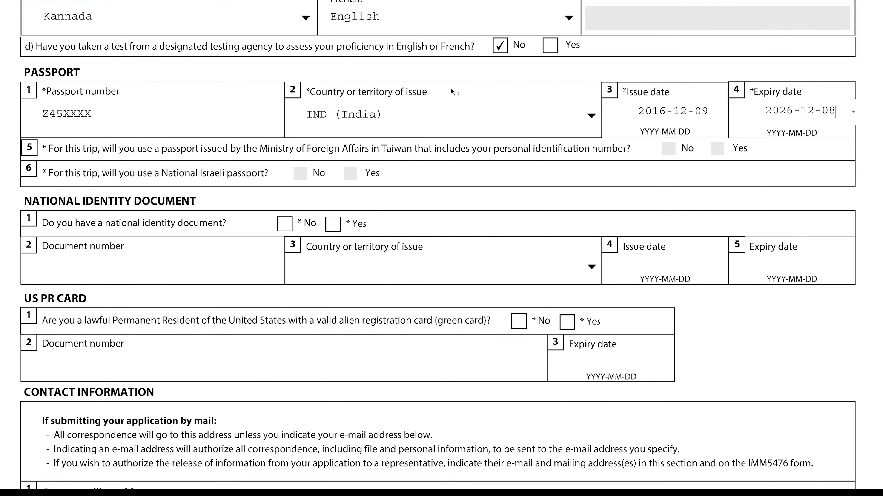
scroll(309, 205, "down", 1)
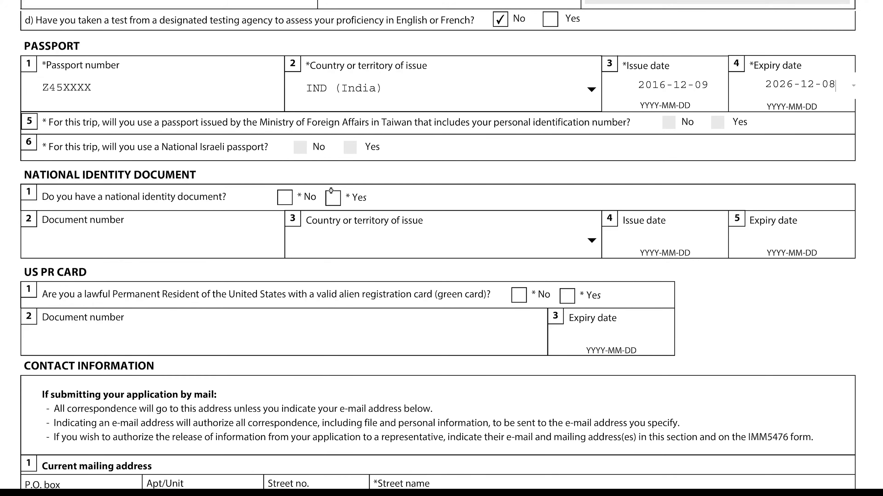
Answer Yes to a national ID, reuse the passport number, and set issuing country India
scroll(263, 240, "down", 1)
scroll(264, 240, "down", 1)
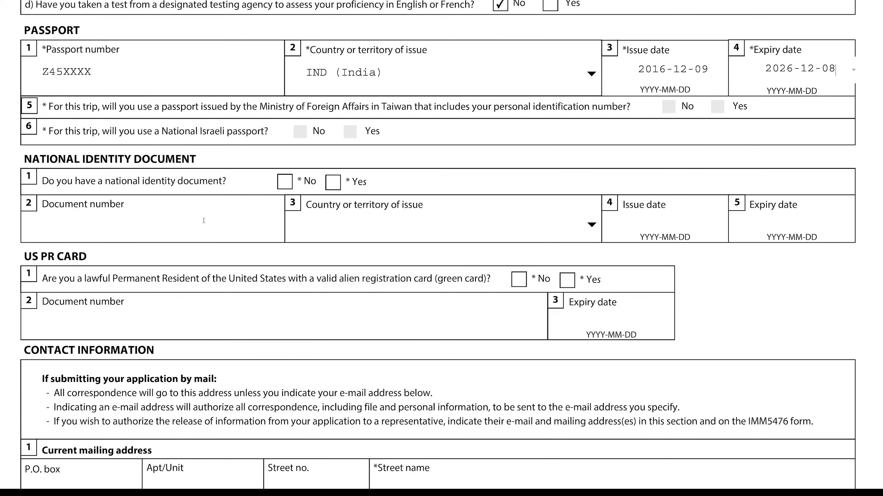
left_click(333, 183)
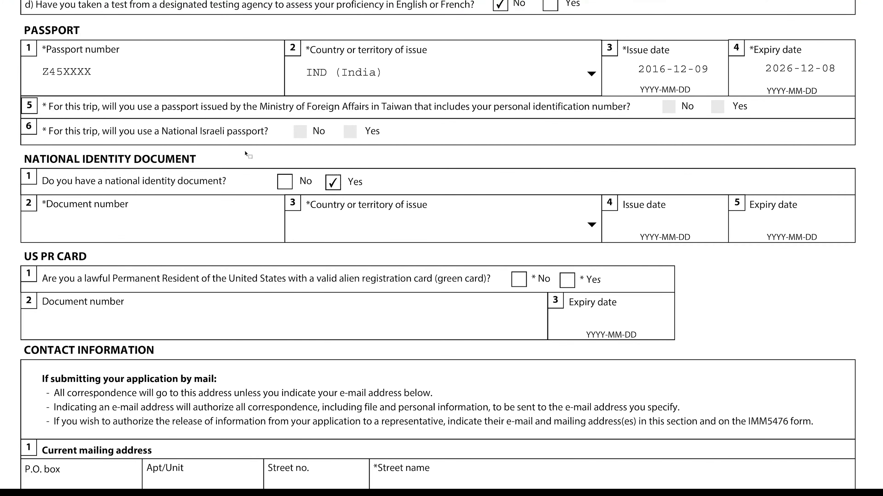
left_click(39, 70)
key("ctrl+c")
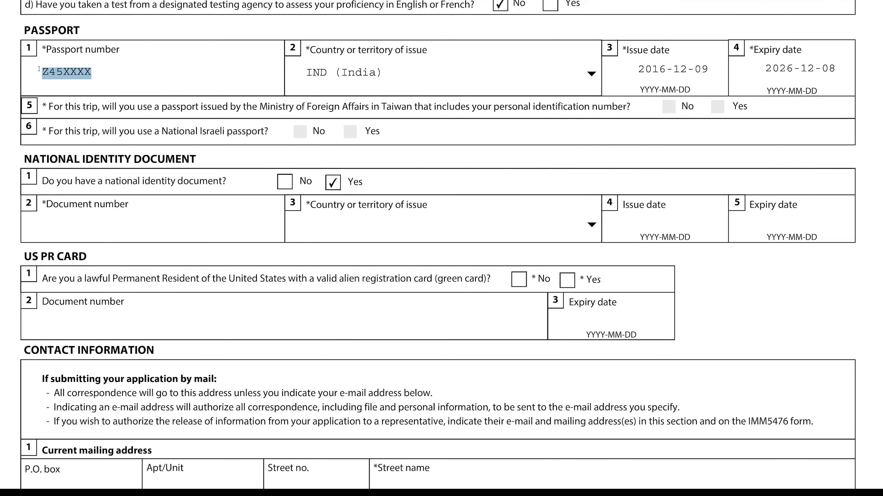
left_click(77, 225)
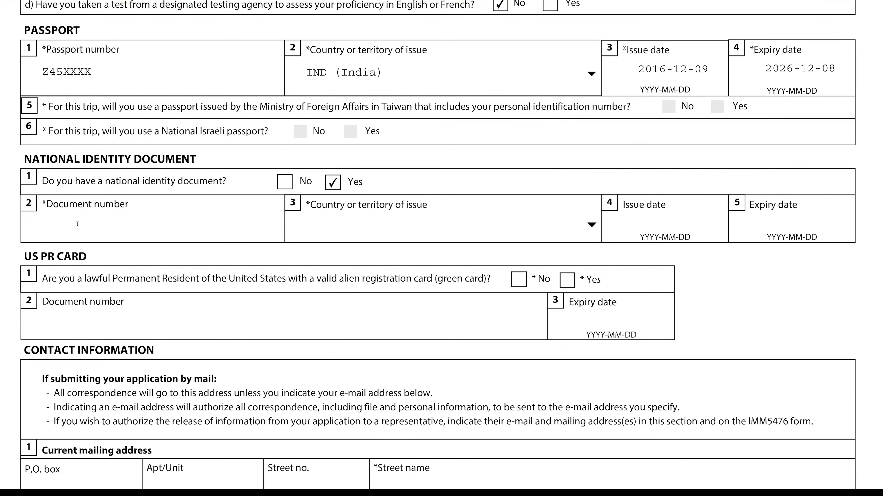
key("ctrl+v")
left_click(592, 225)
type("IND")
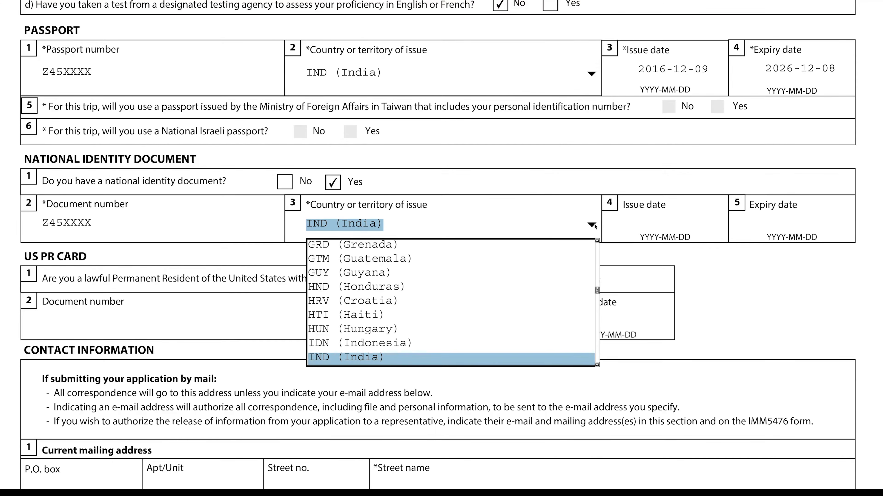
key("Return")
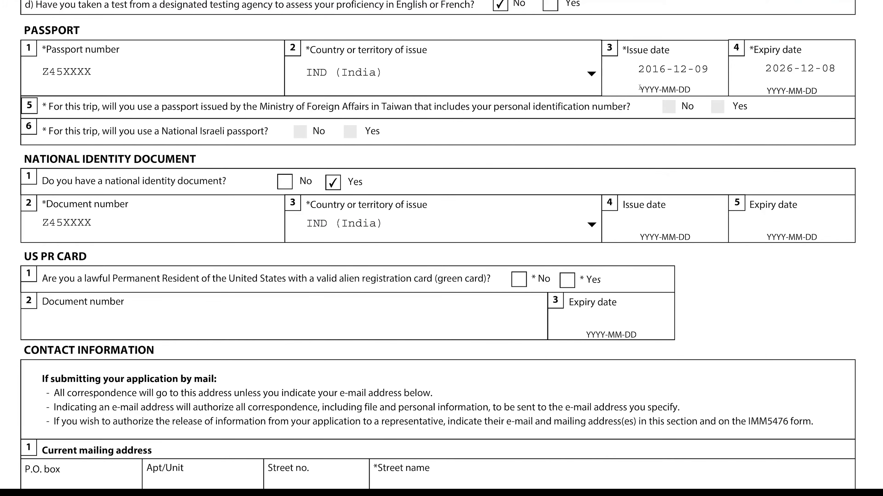
Copy the passport dates into the ID: issue 2016-12-09, expiry 2026-12-08
left_click_drag(639, 69, 710, 70)
key("ctrl+c")
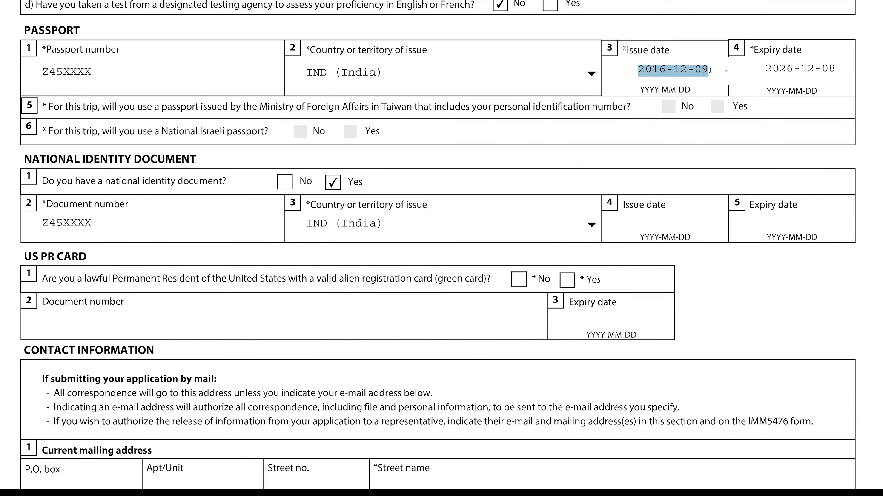
left_click(647, 224)
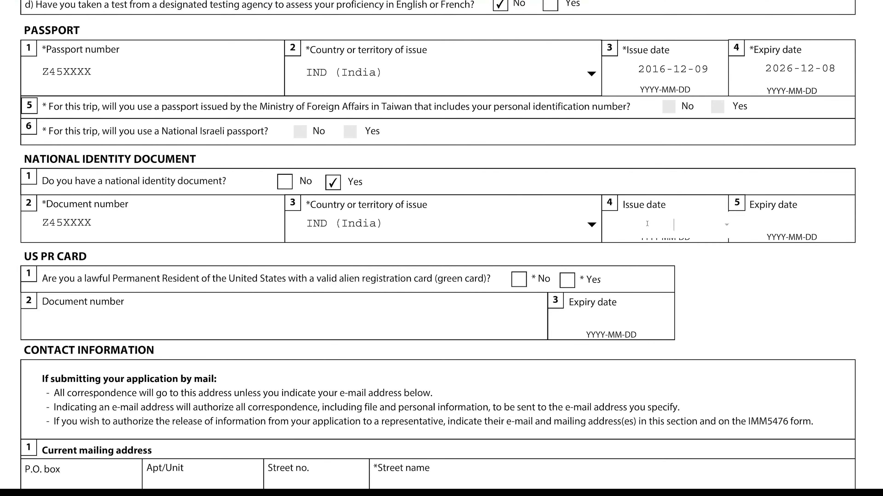
key("ctrl+v")
left_click_drag(770, 66, 835, 72)
left_click_drag(763, 67, 838, 71)
key("ctrl+c")
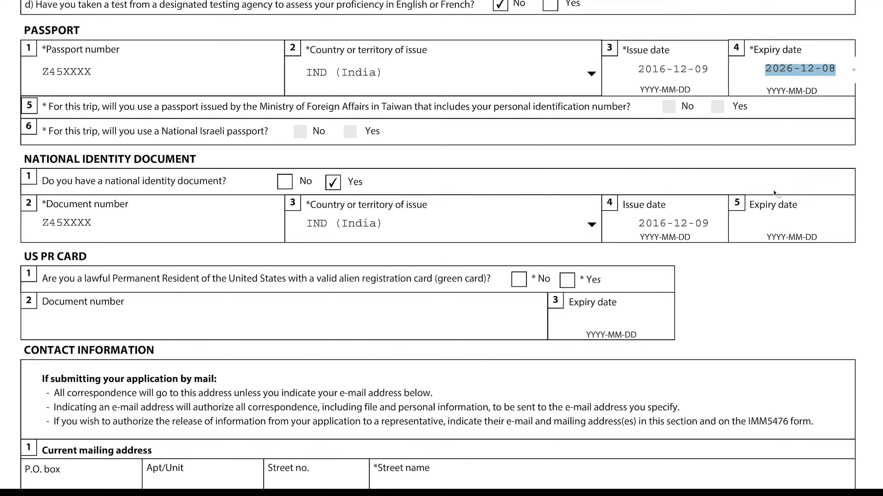
left_click(771, 222)
key("ctrl+v")
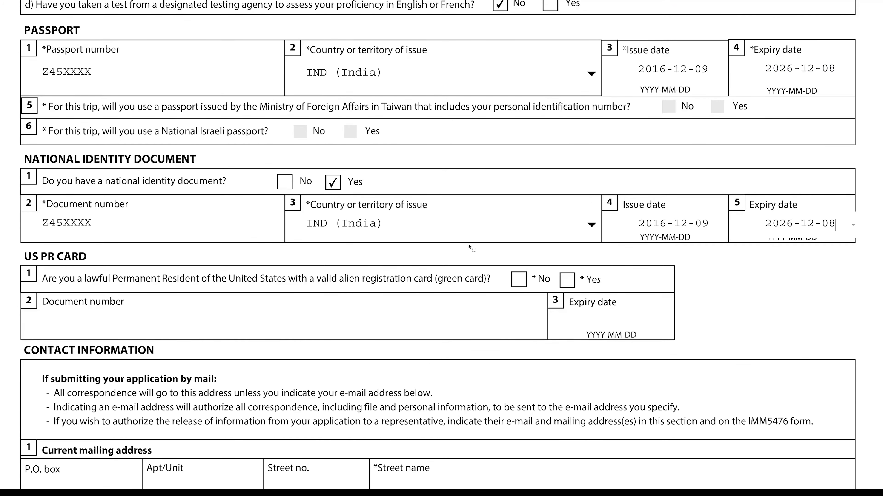
scroll(370, 281, "down", 3)
Answer No to holding a US green card
scroll(370, 282, "down", 1)
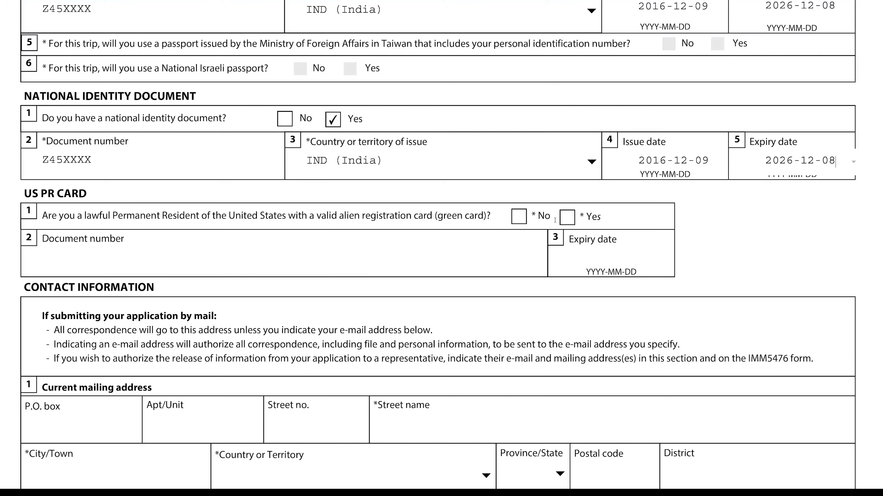
left_click(519, 216)
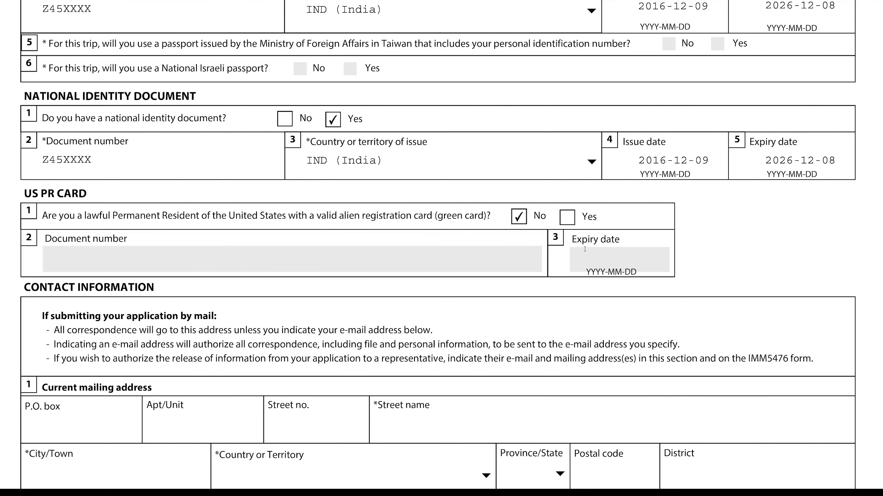
scroll(497, 280, "down", 5)
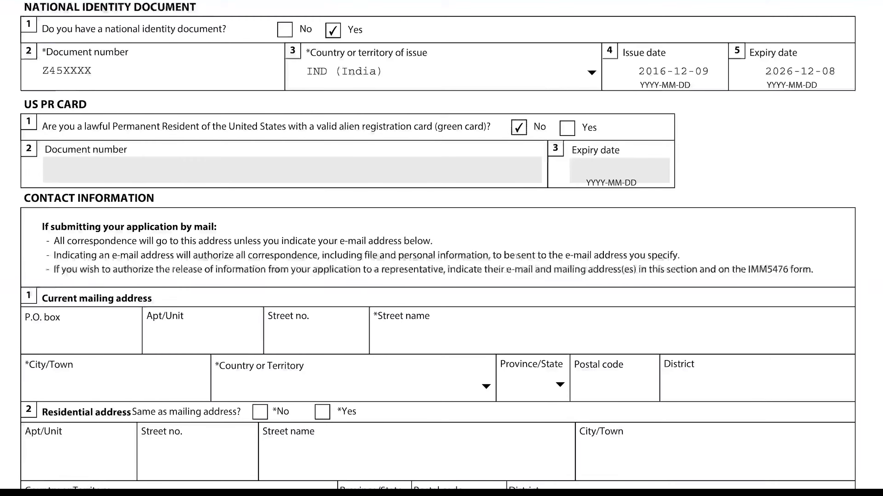
scroll(505, 275, "down", 1)
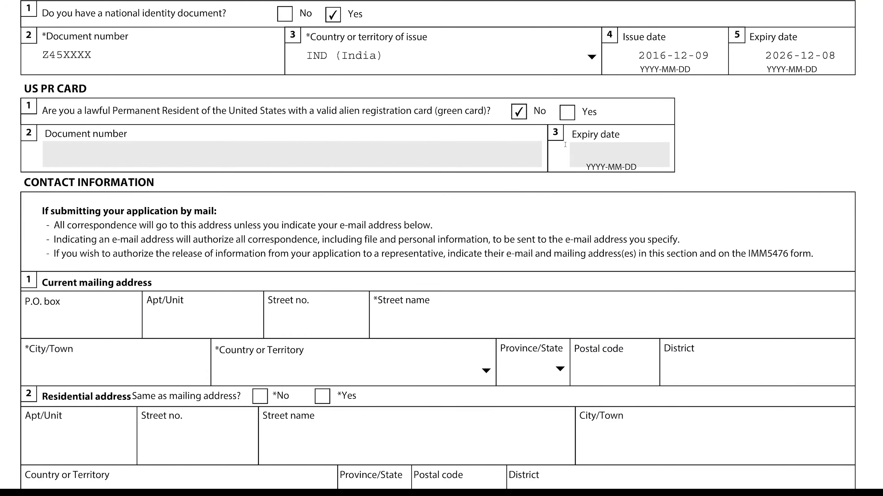
scroll(437, 234, "down", 5)
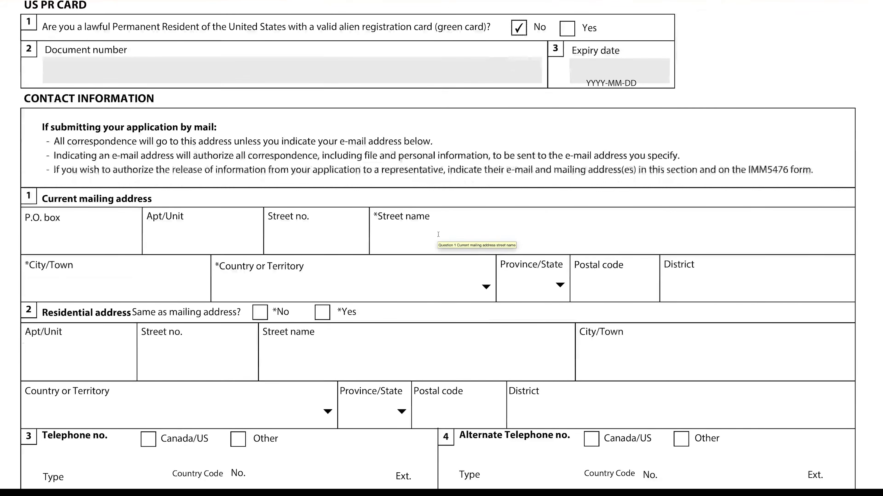
scroll(438, 234, "down", 3)
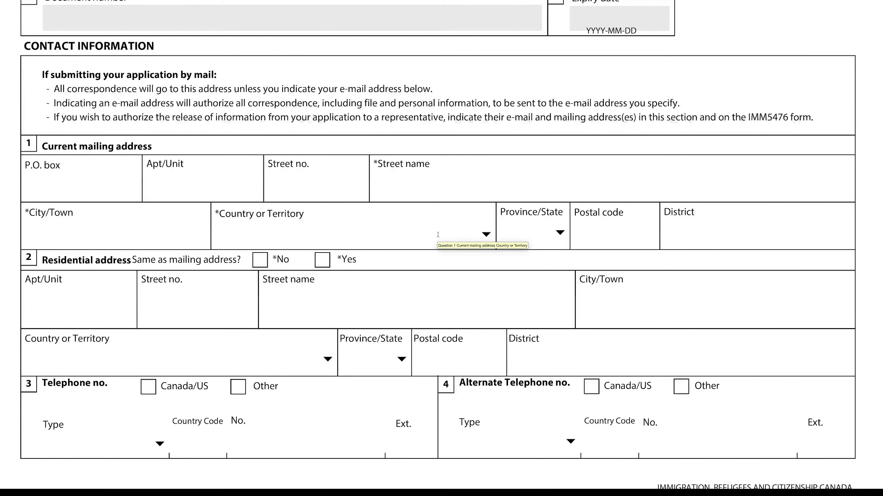
scroll(438, 235, "down", 2)
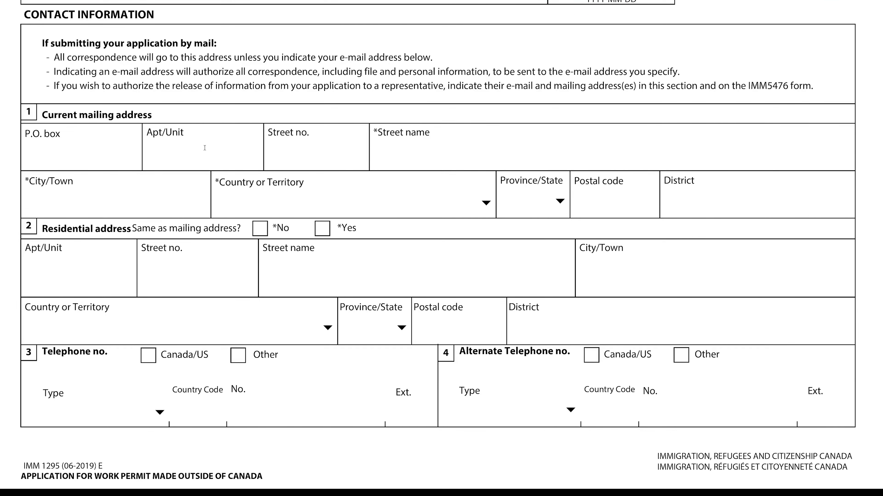
Enter the mailing address street number and street name, correcting the street number
left_click(196, 150)
left_click(309, 157)
type("SDXXXXX")
key("Tab")
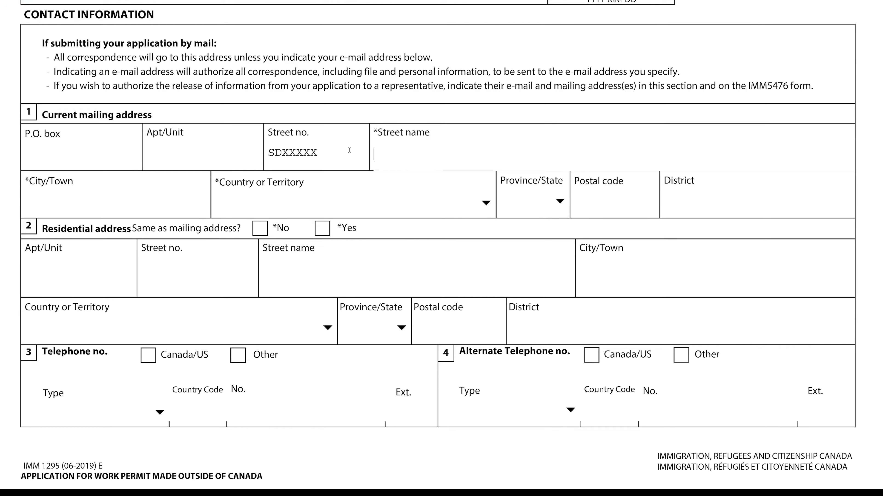
left_click(277, 147)
double_click(270, 147)
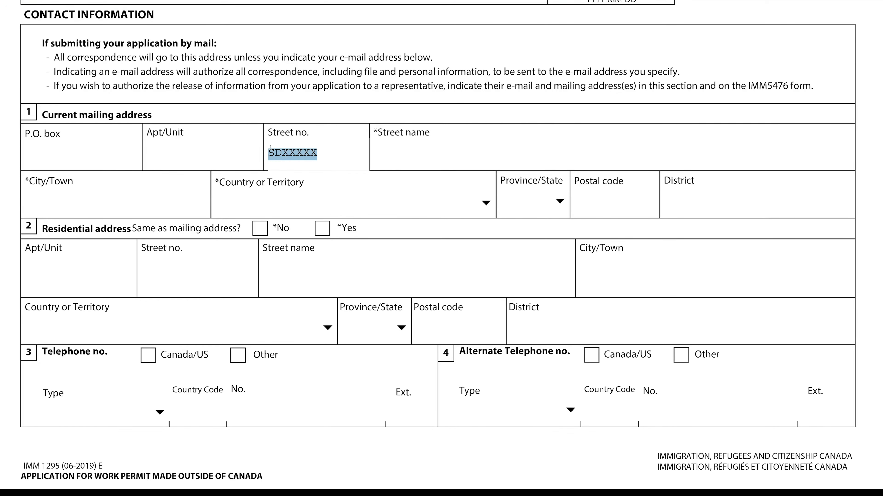
key("BackSpace")
type("45")
left_click(399, 162)
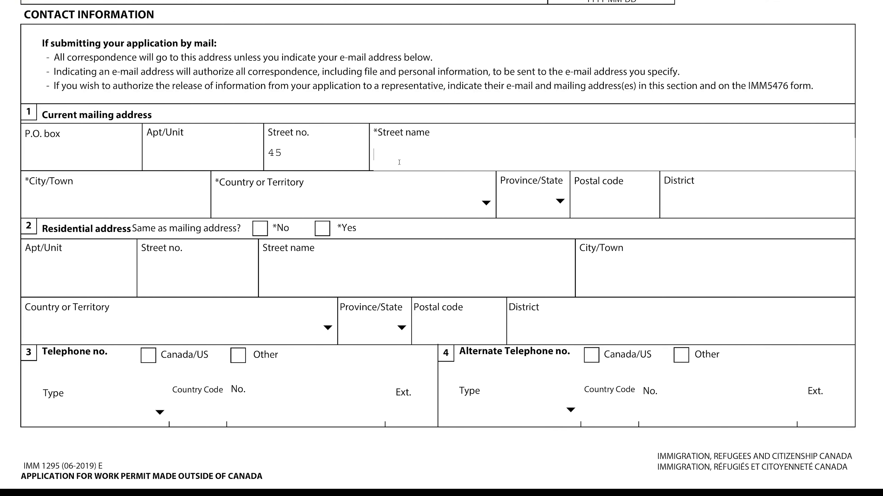
type("SDXXXXX")
Enter the mailing city, country India, and the postal code
left_click(181, 201)
type("XXXX")
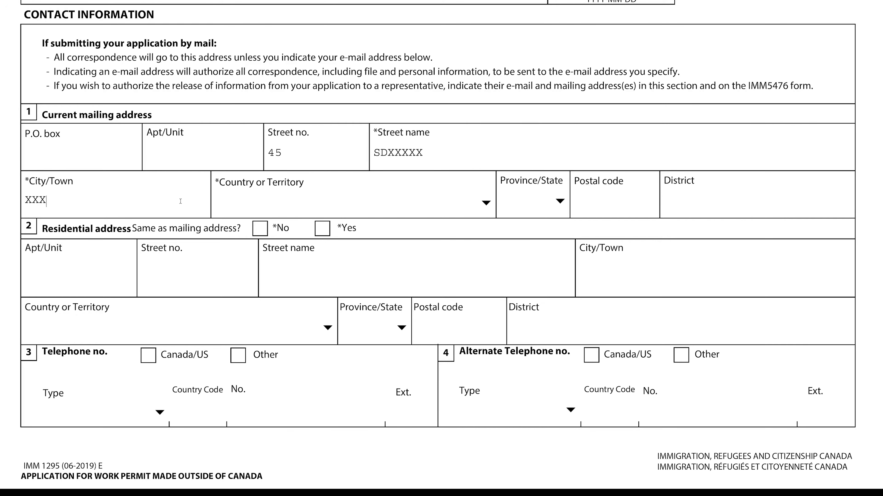
left_click(486, 203)
key("i")
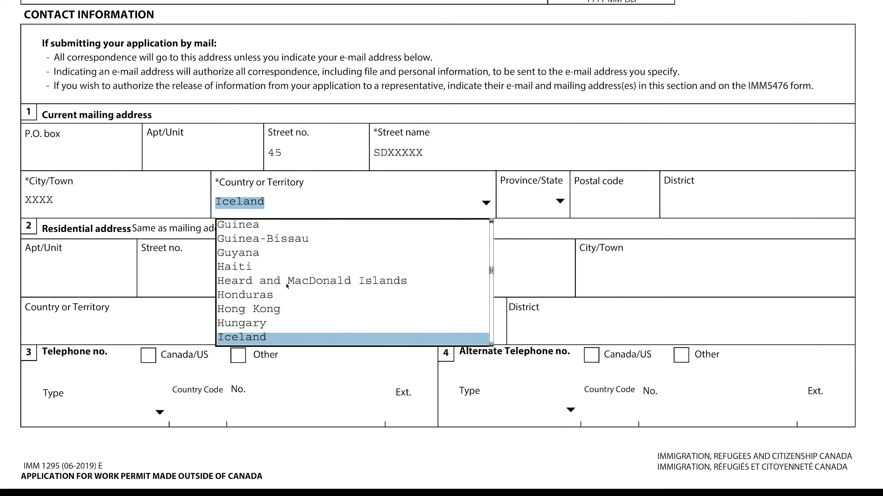
key("Down")
left_click(541, 205)
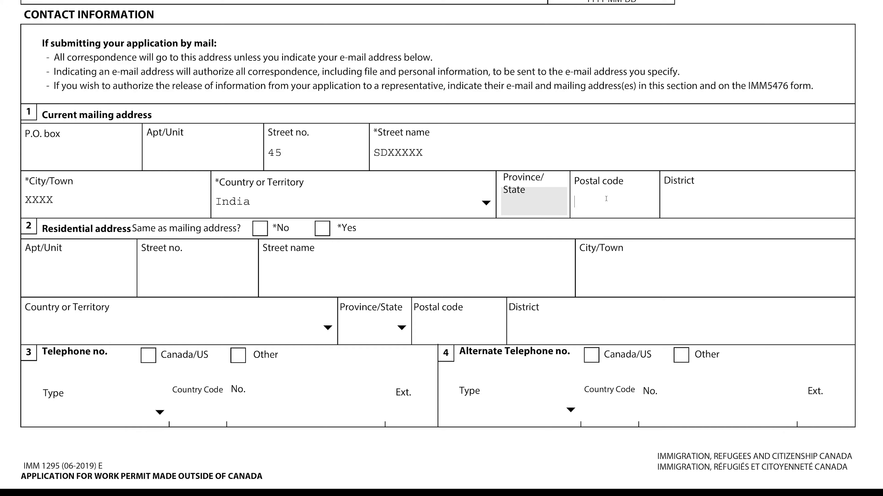
type("324009")
scroll(209, 262, "down", 2)
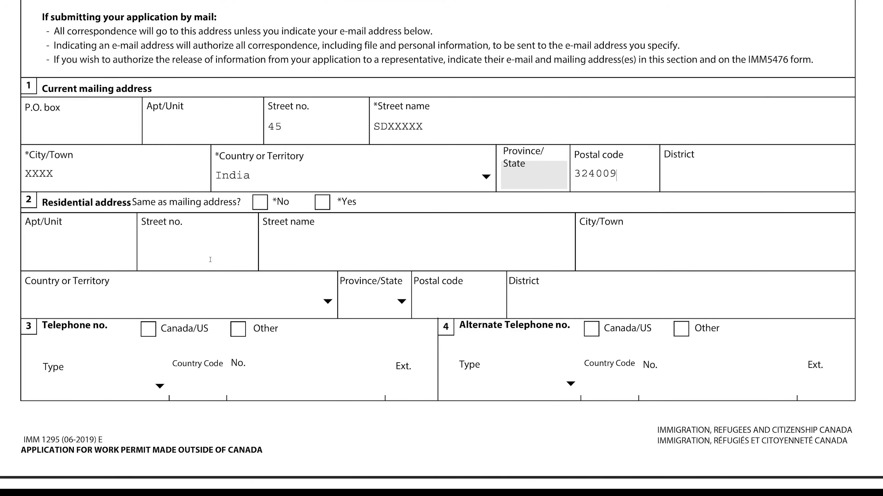
left_click(322, 203)
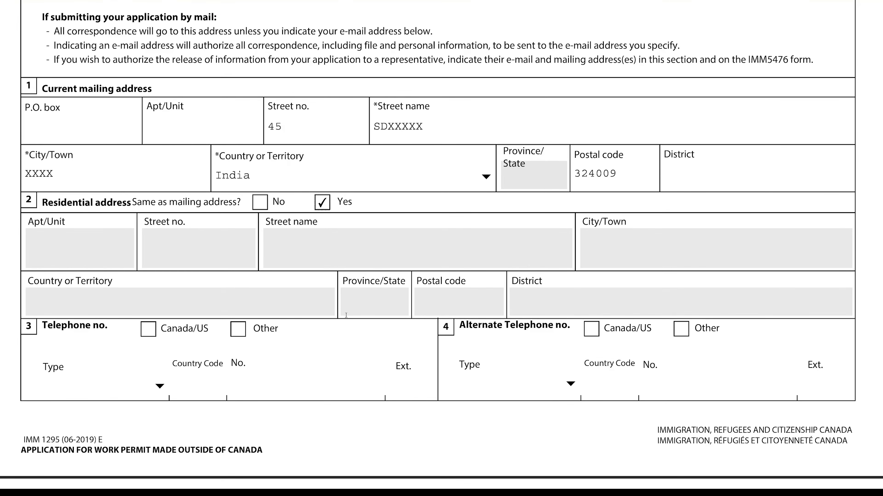
scroll(344, 316, "down", 5)
scroll(344, 317, "down", 5)
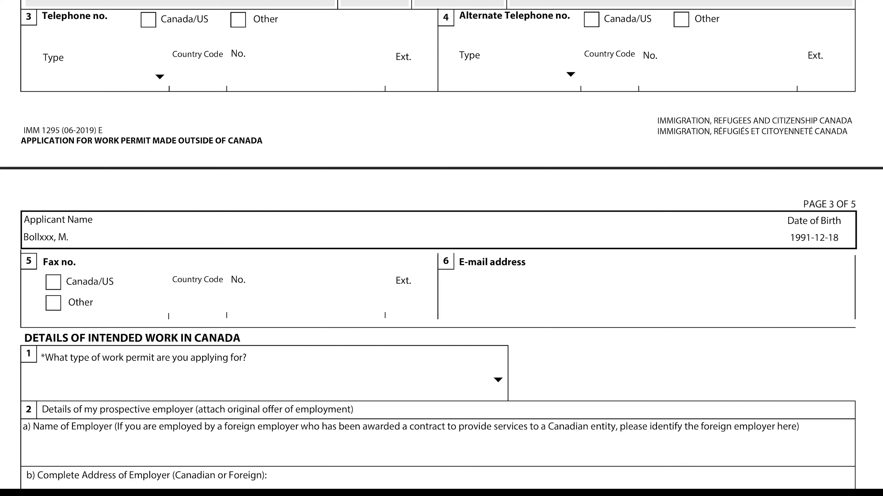
Set the telephone to Other, type Cellular, country code 91, and enter the phone number
left_click(237, 20)
left_click(160, 78)
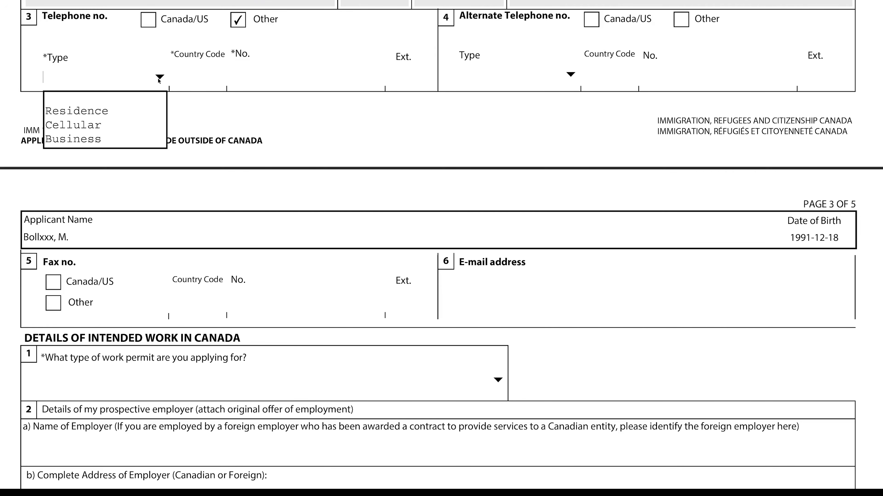
key("Return")
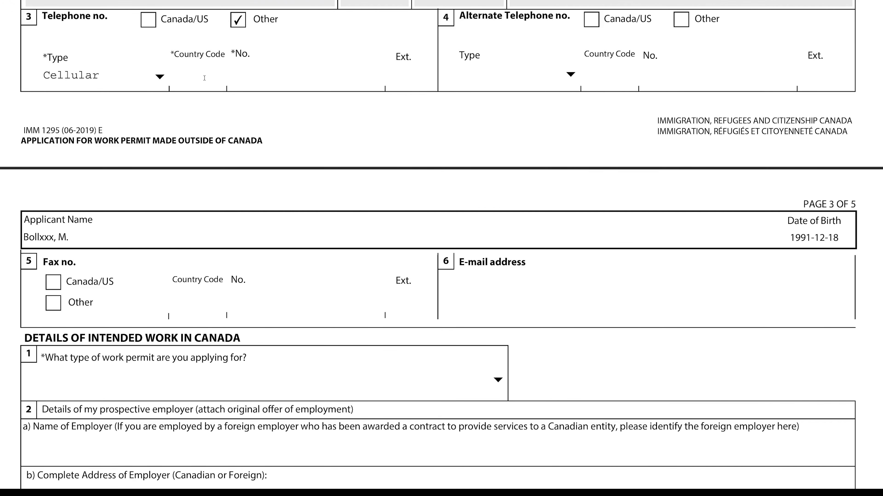
type("91")
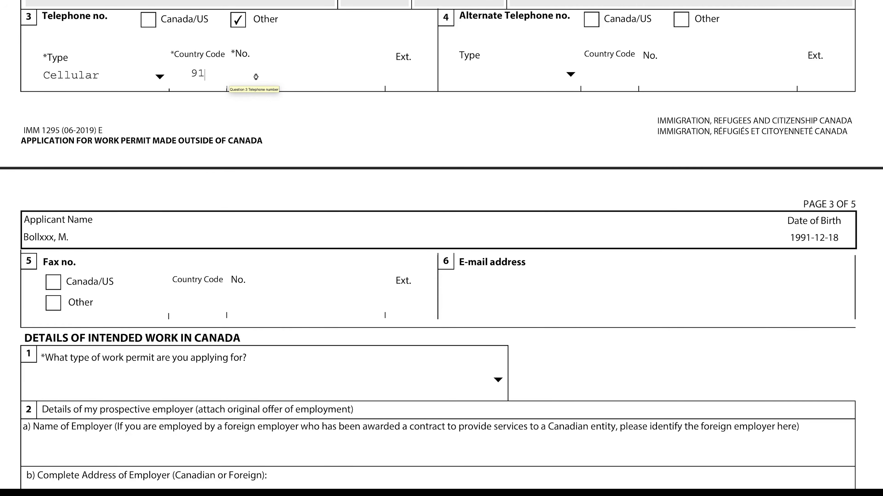
left_click(296, 77)
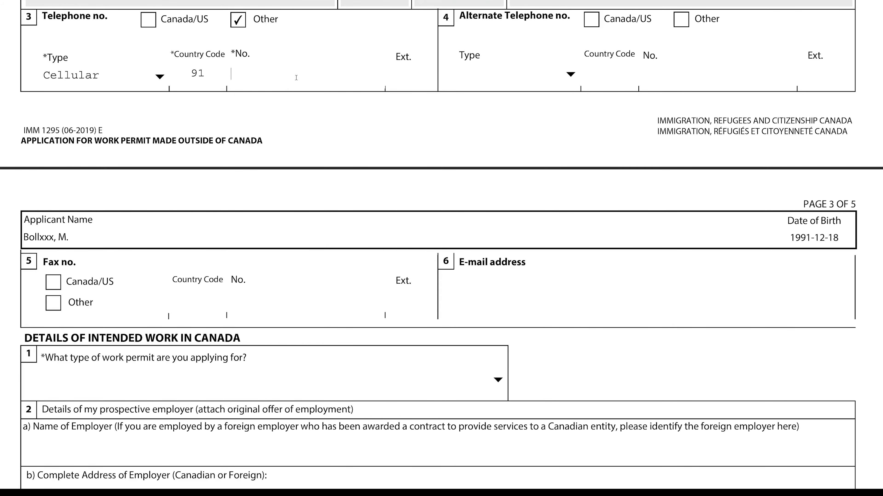
type("1234567890")
scroll(424, 276, "down", 5)
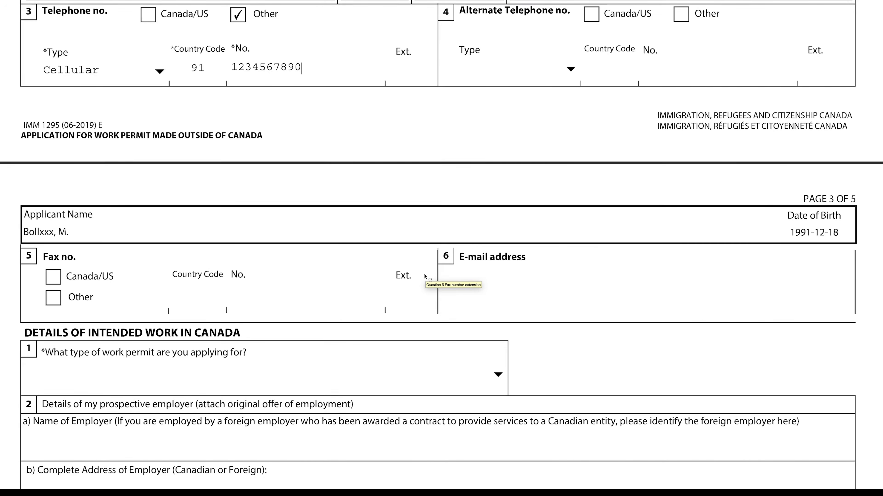
Enter the applicant's e-mail address
scroll(423, 275, "down", 3)
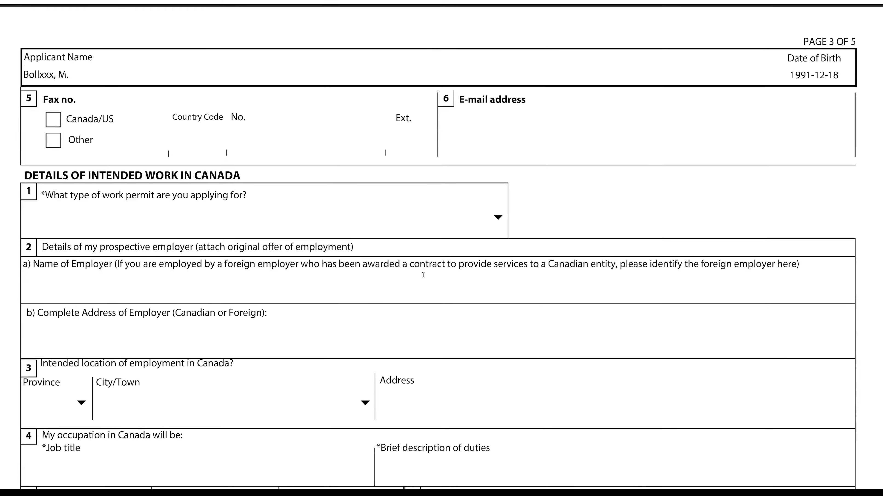
scroll(423, 276, "down", 1)
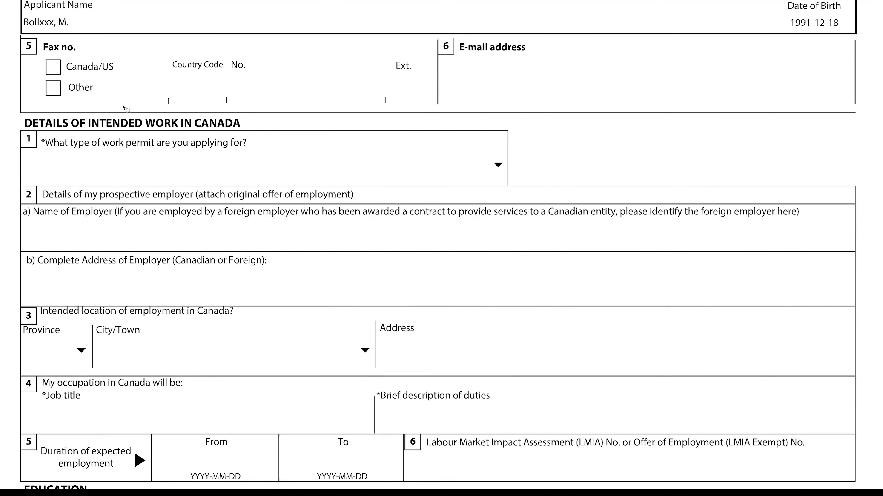
left_click(518, 84)
type("XXXXX@XX.COM")
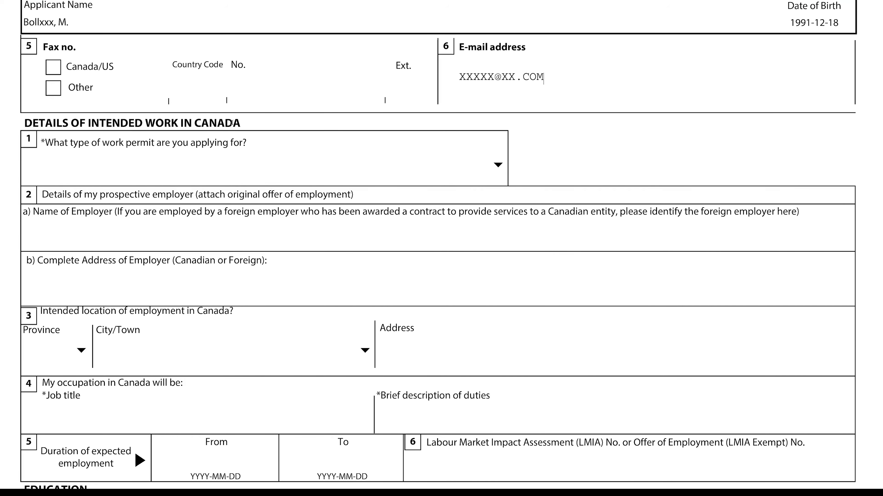
Choose Open Work Permit as the type of work permit requested
left_click(498, 165)
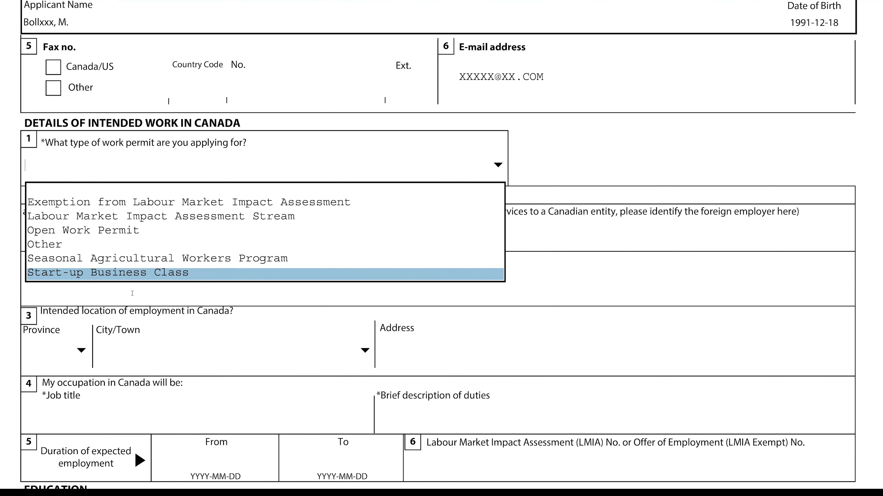
left_click(126, 232)
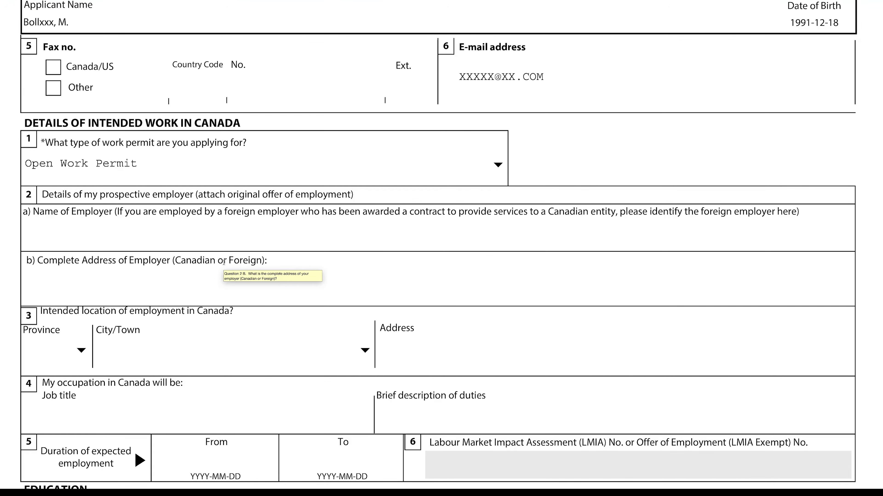
scroll(224, 261, "down", 2)
scroll(224, 265, "down", 1)
scroll(224, 264, "down", 1)
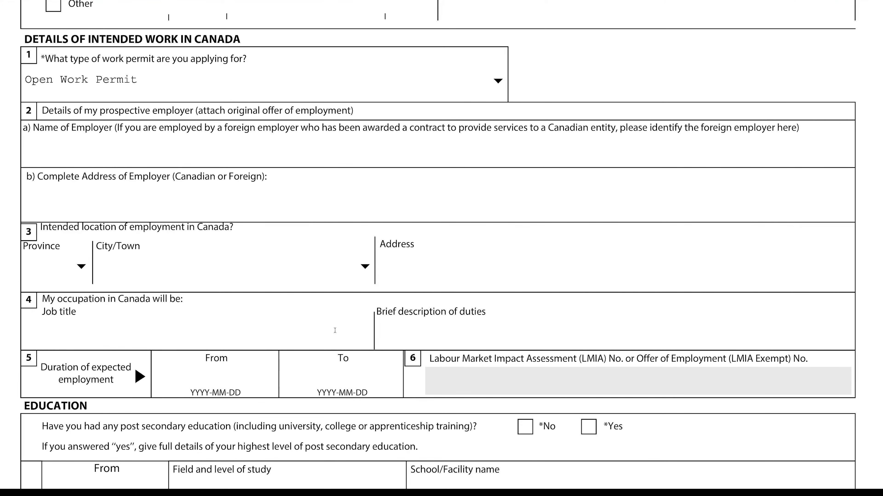
Answer Yes to post-secondary education and enter 2009-09 to 2013-09 studying ANIMATION
scroll(392, 340, "down", 3)
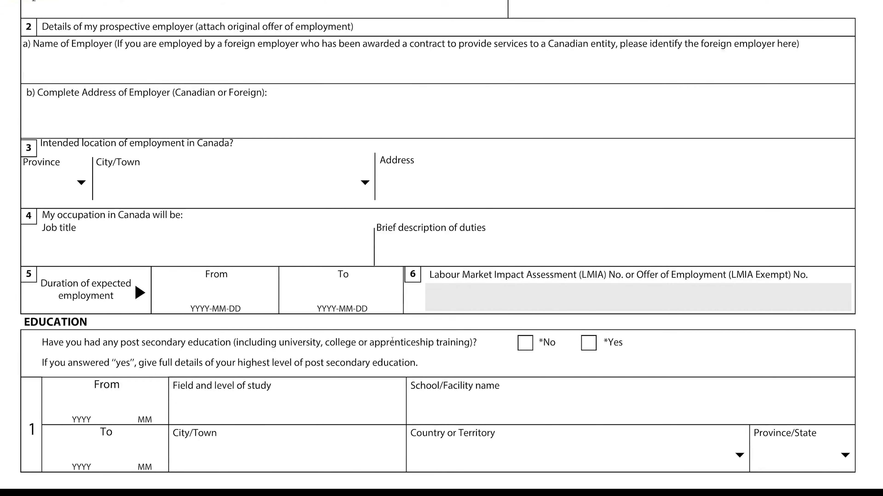
scroll(392, 341, "down", 8)
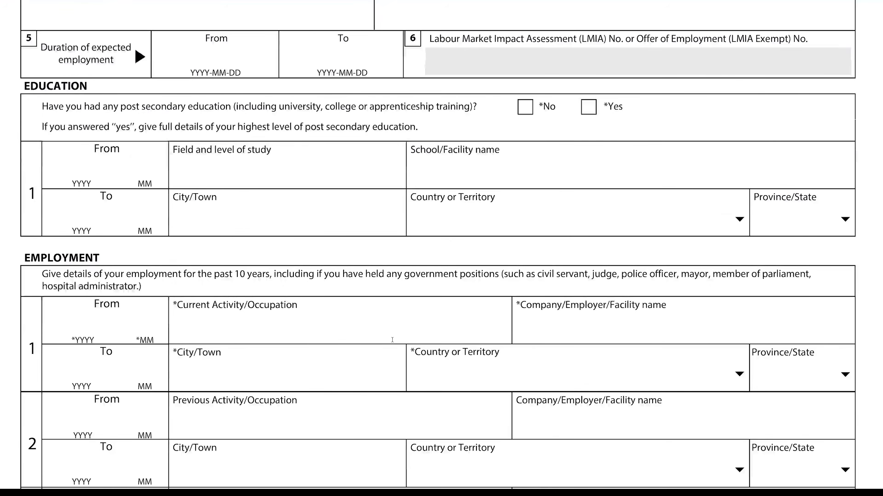
scroll(392, 340, "down", 3)
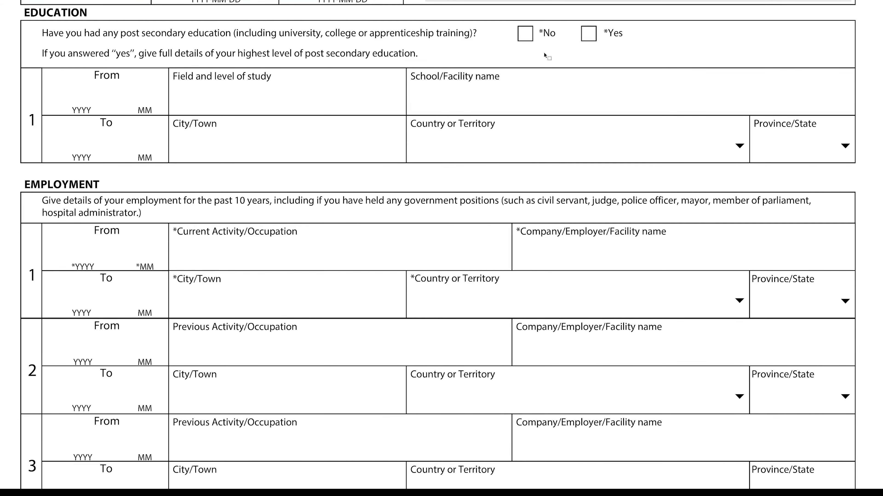
left_click(589, 34)
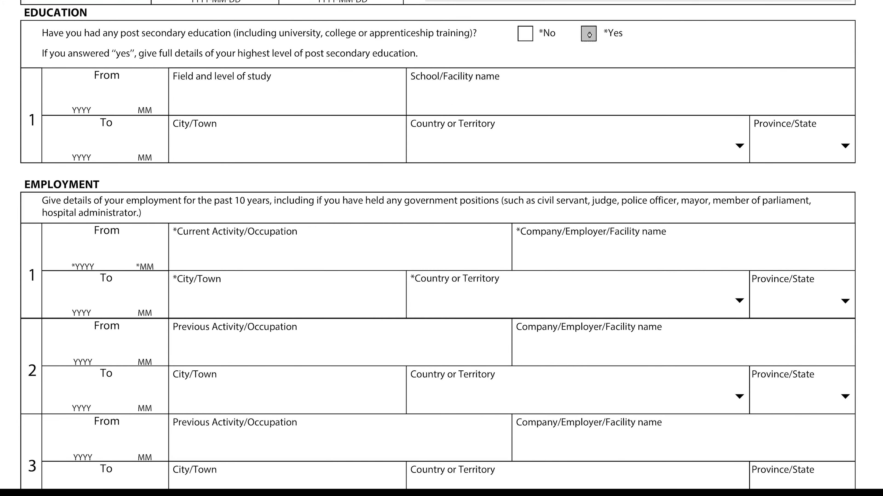
left_click(71, 95)
type("2009")
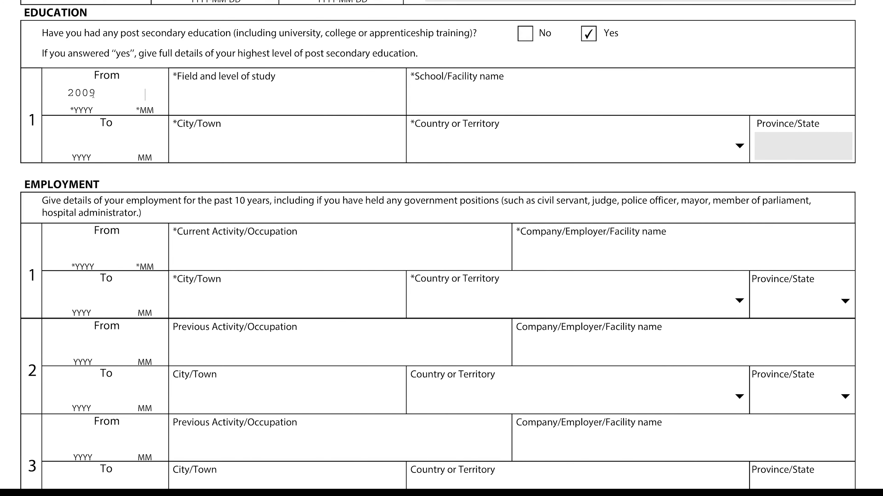
type("09")
type("2013")
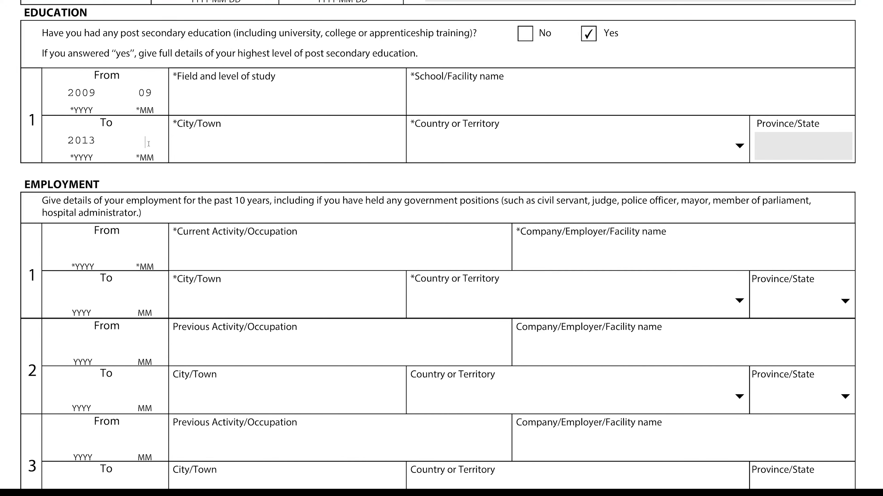
type("09")
type("ANIMATI")
type("ON")
Fill in the city of study and the school name SVVN
left_click(208, 150)
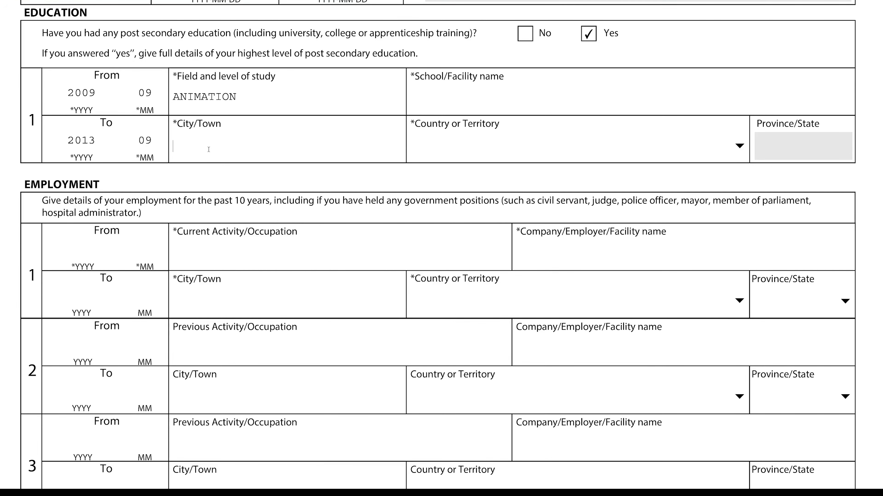
type("BANXXXX")
left_click(454, 107)
type("SVVN")
Select India as the country of study
left_click(633, 142)
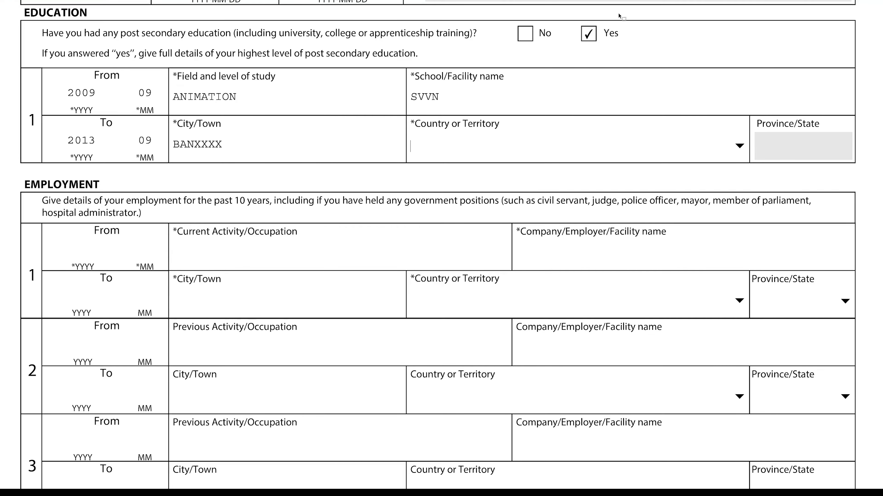
left_click(738, 146)
key("i")
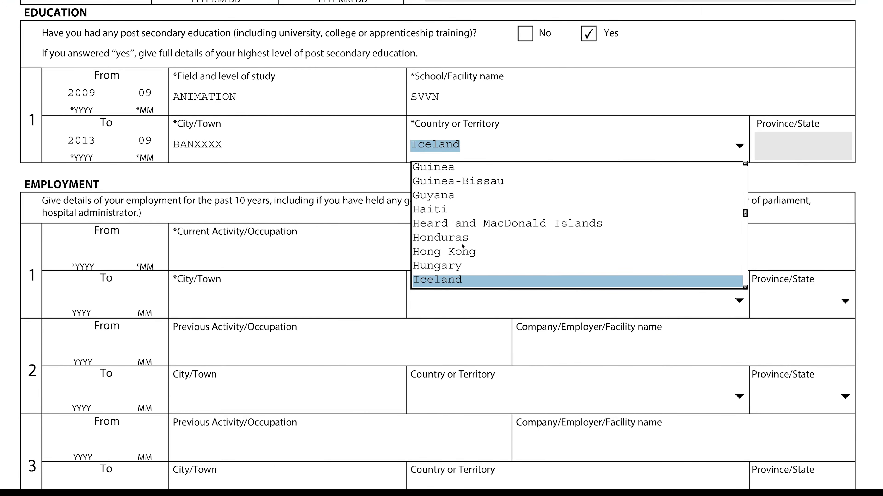
key("i")
key("i")
key("i")
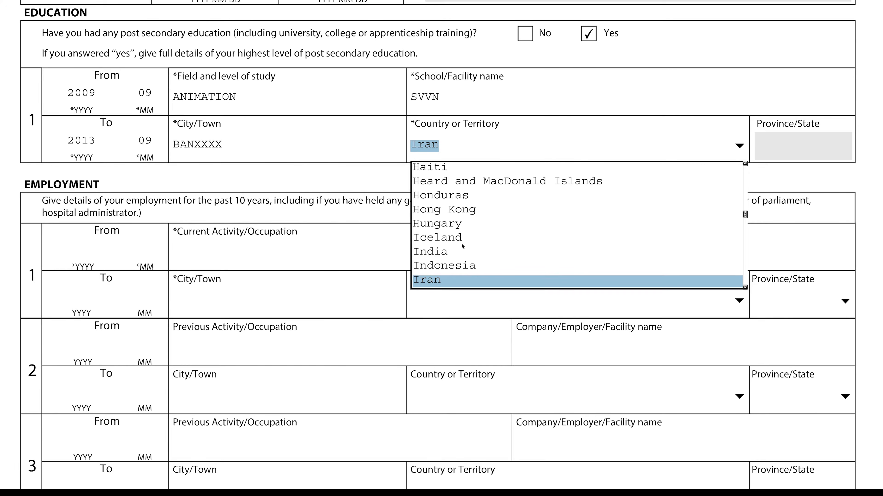
left_click(452, 254)
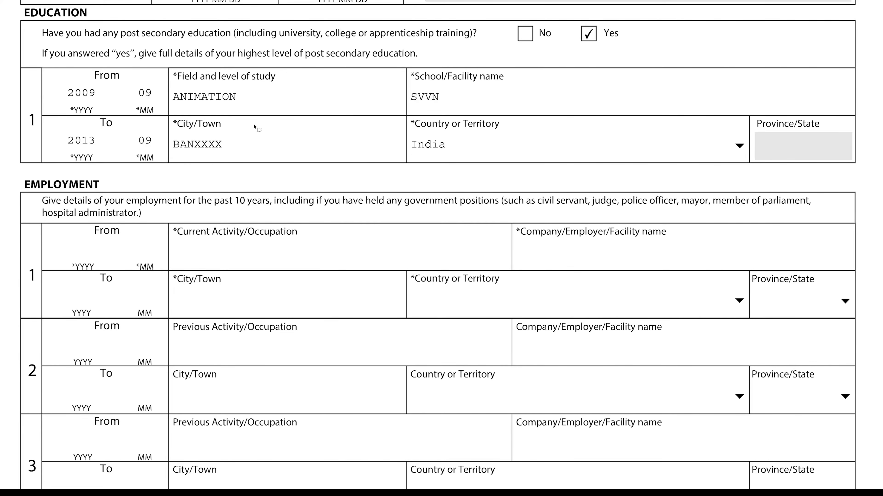
scroll(285, 144, "down", 5)
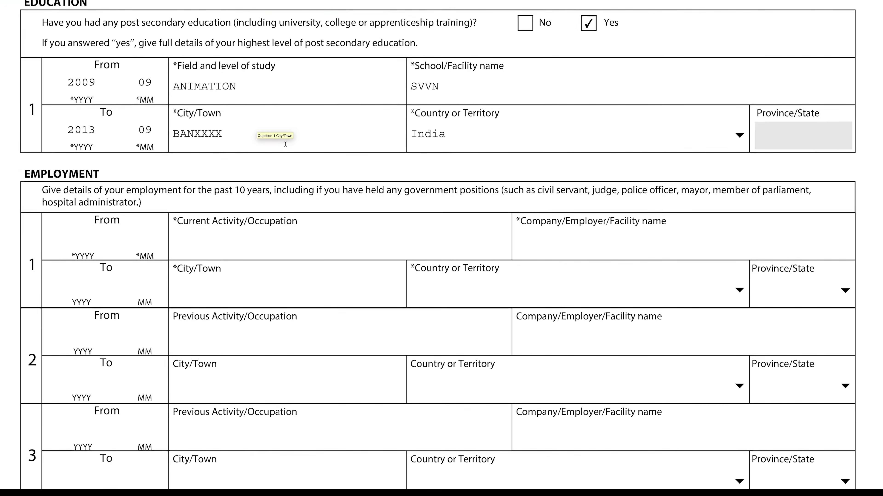
scroll(286, 144, "down", 2)
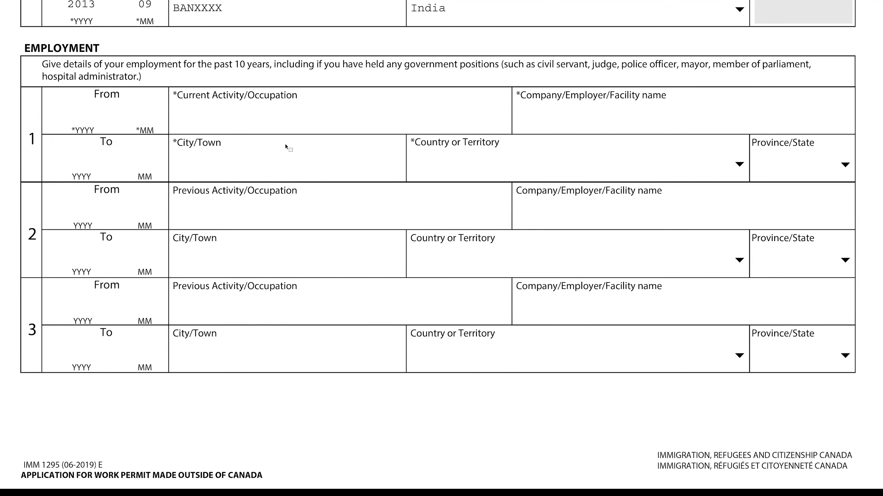
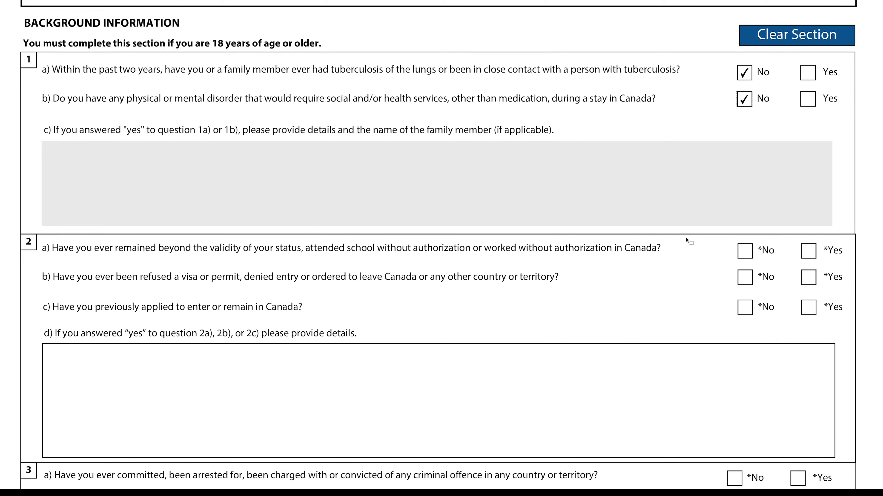
Answer No to background questions 2a, 2b and 2c
left_click(745, 251)
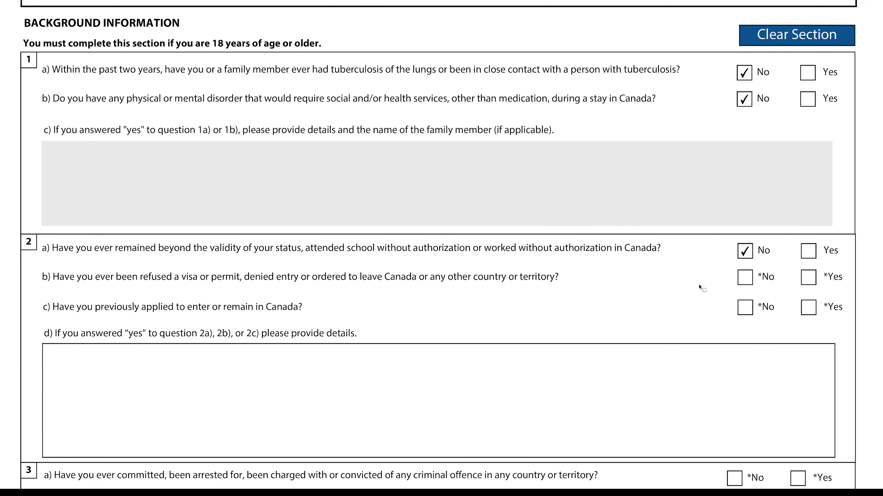
left_click(747, 279)
left_click(745, 310)
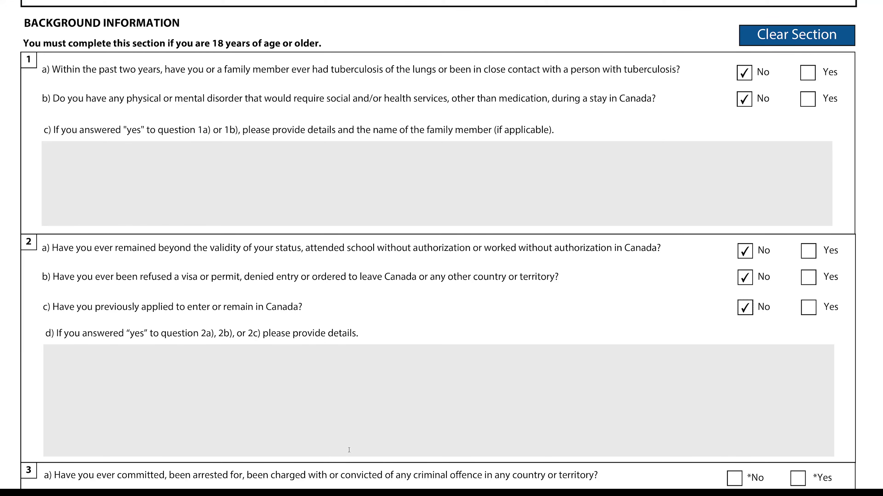
scroll(348, 450, "down", 3)
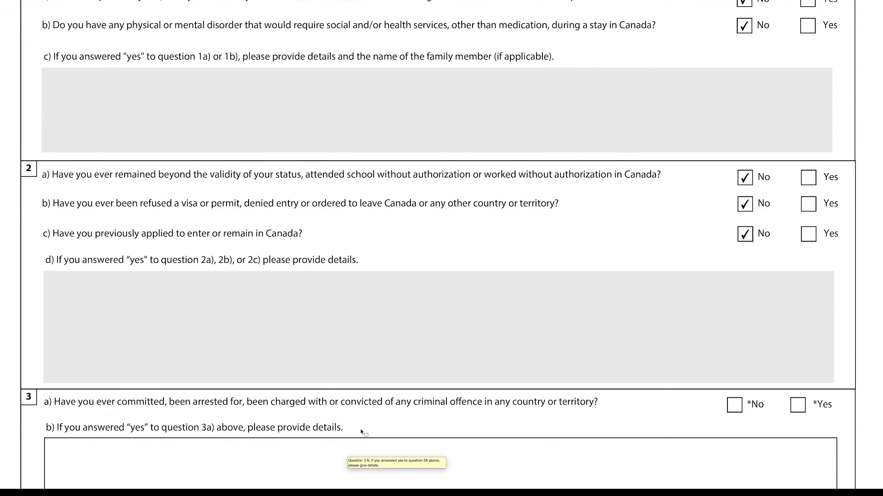
Mark No for background questions 3a, 4a, 5 and 6
scroll(423, 348, "down", 3)
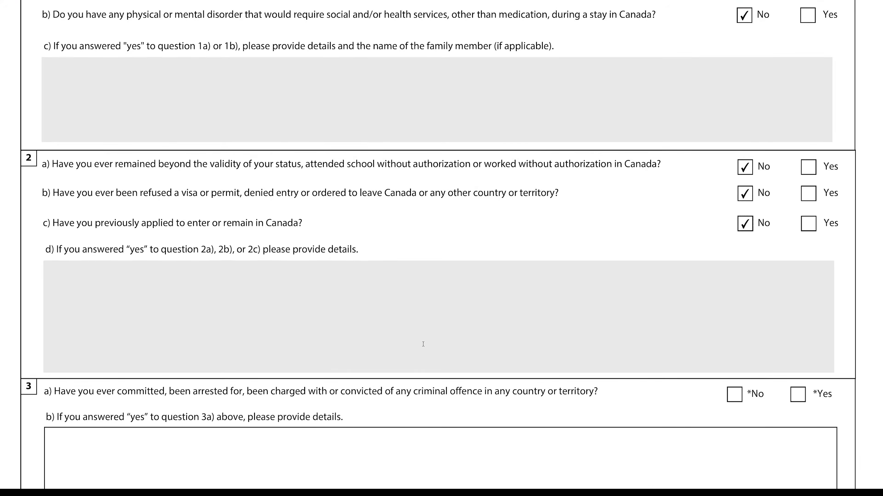
scroll(423, 348, "down", 9)
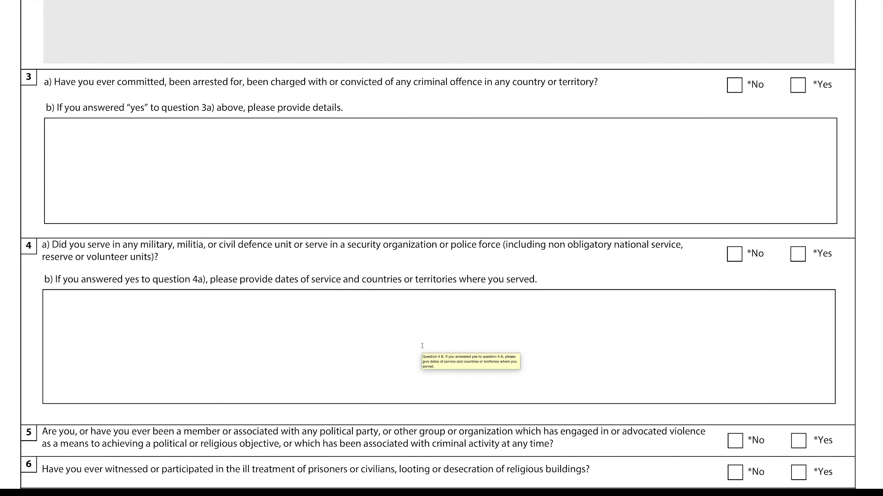
scroll(422, 346, "down", 2)
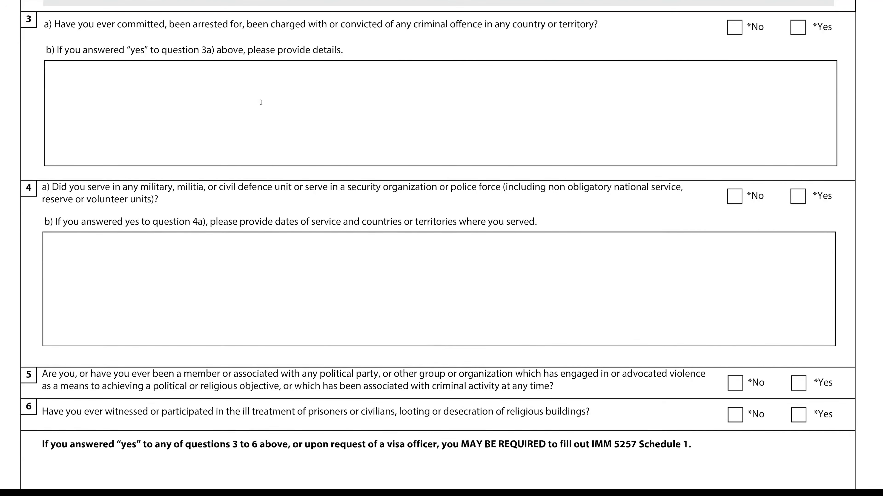
left_click(734, 27)
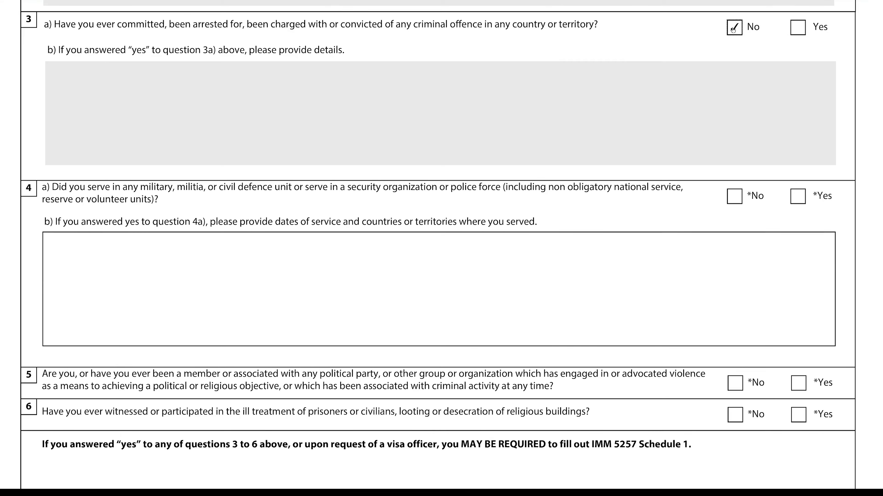
left_click(735, 196)
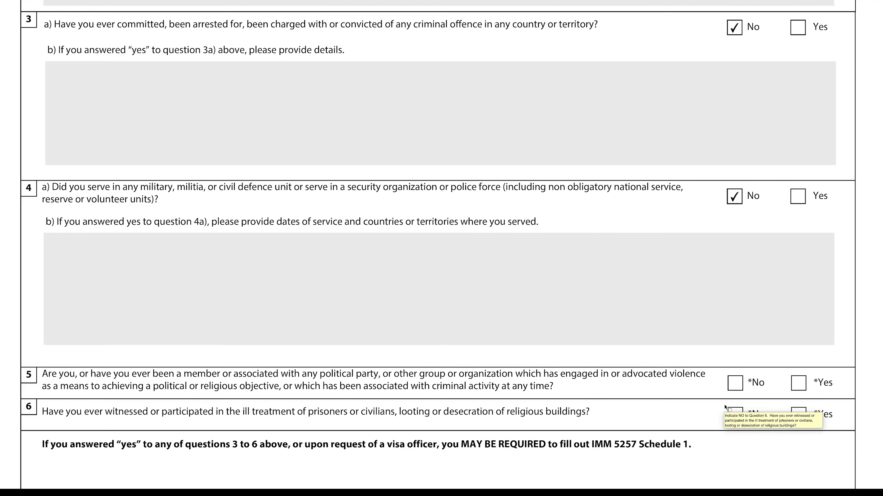
left_click(734, 383)
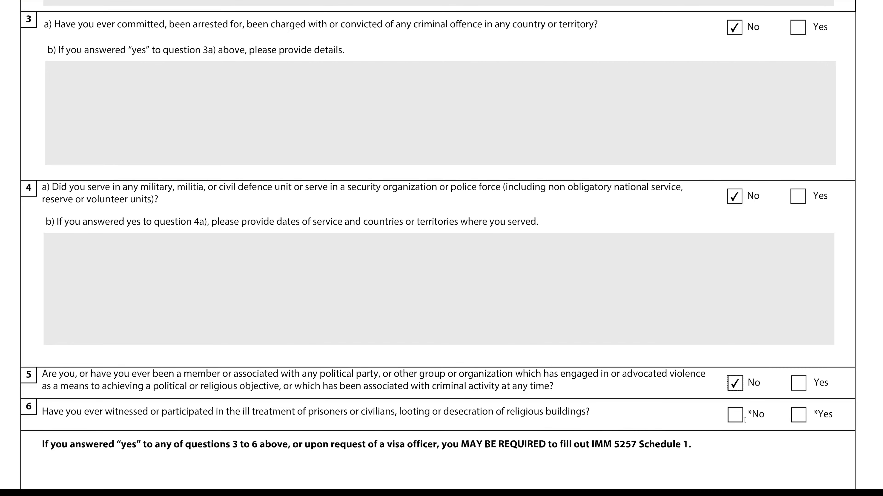
left_click(734, 415)
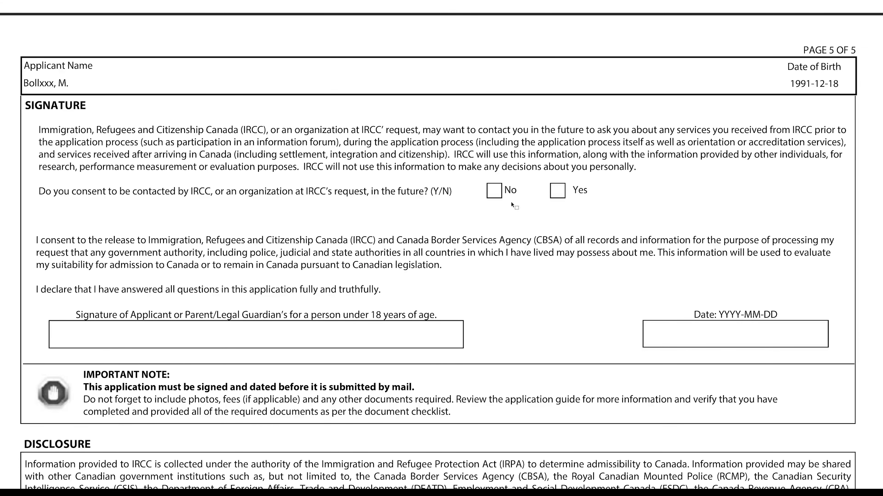
Consent Yes to being contacted by IRCC in the future
left_click(558, 193)
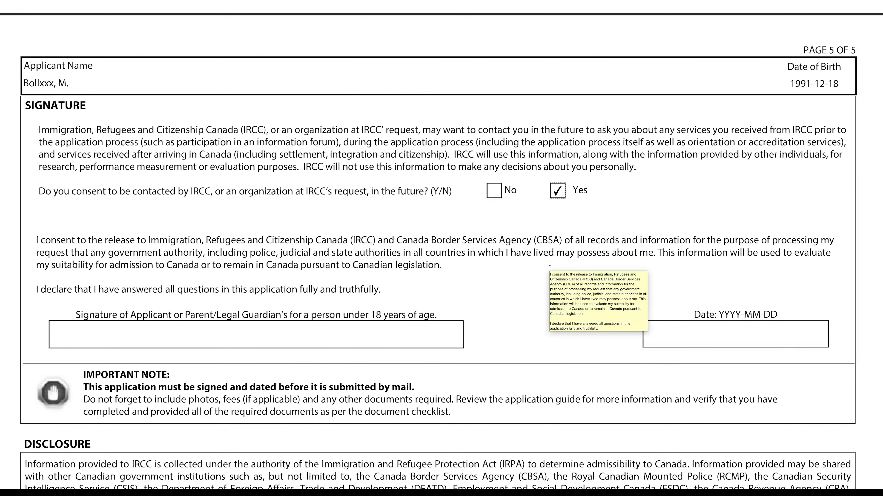
scroll(536, 271, "down", 1)
scroll(535, 274, "down", 2)
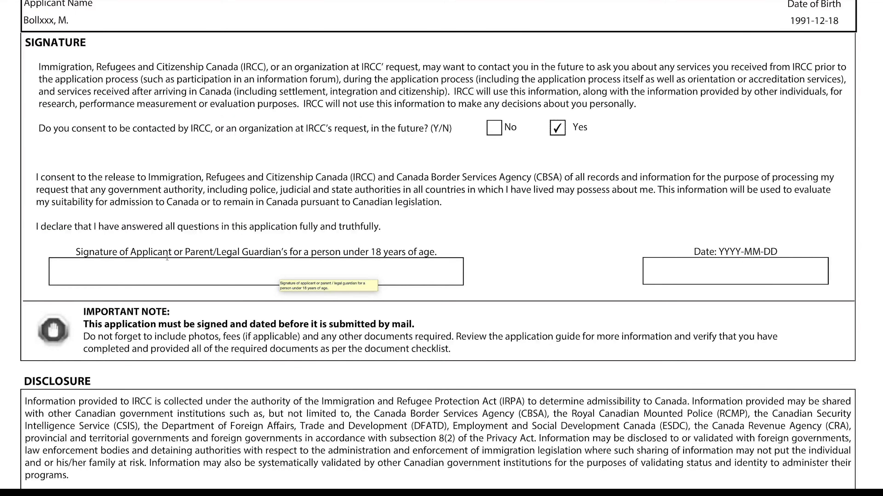
Sign with the applicant's full name and date the signature 2021-10-01
left_click(148, 271)
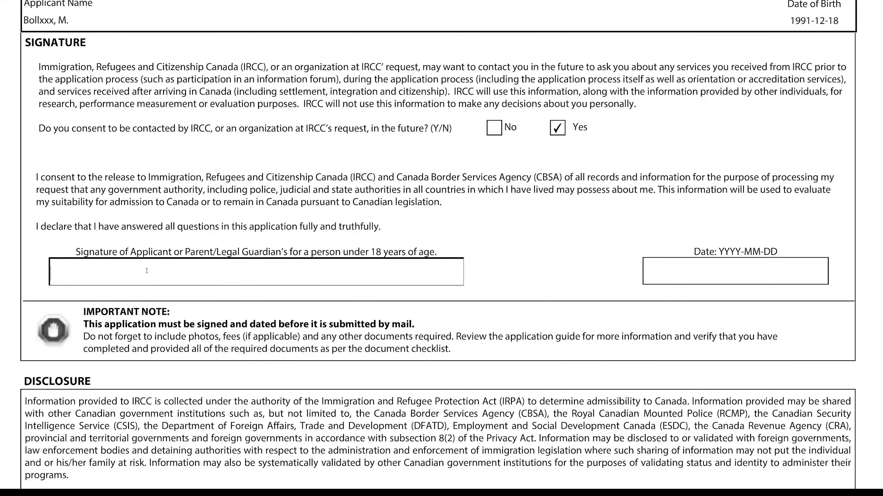
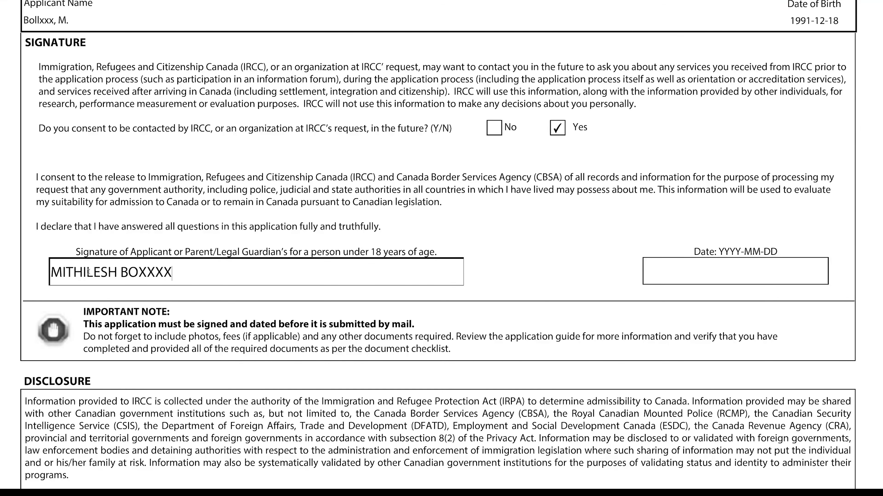
left_click(721, 276)
type("2021-")
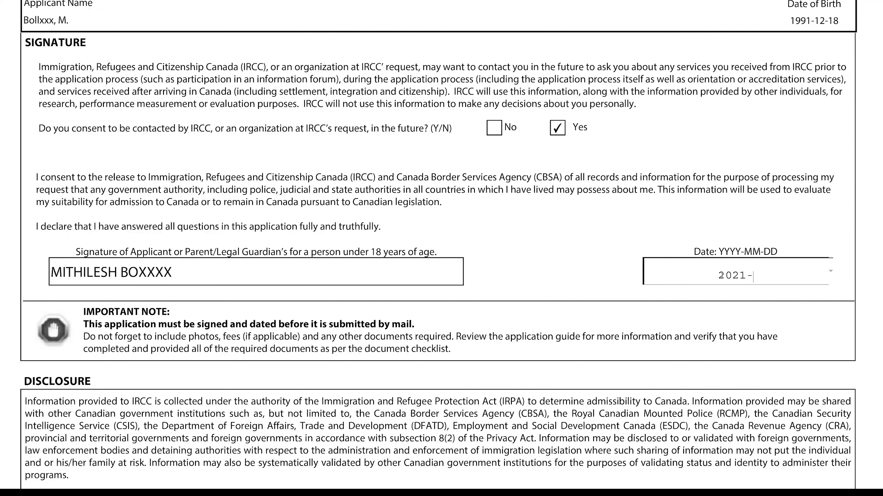
type("10-01")
scroll(375, 337, "down", 10)
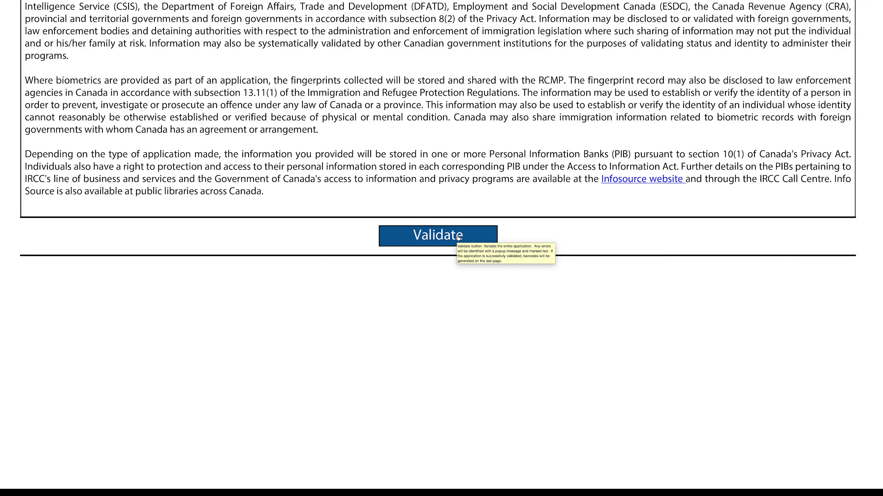
Validate the work permit form, dismiss the success message, and close it with Cmd+W
left_click(458, 236)
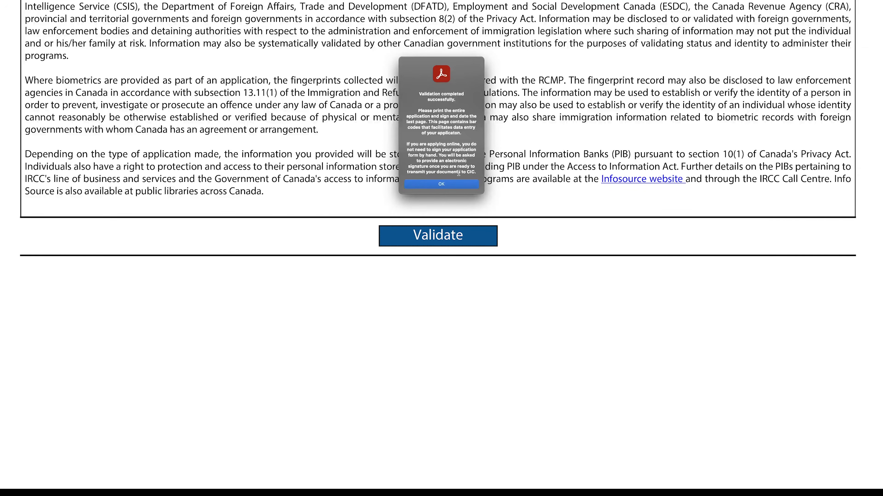
left_click(456, 185)
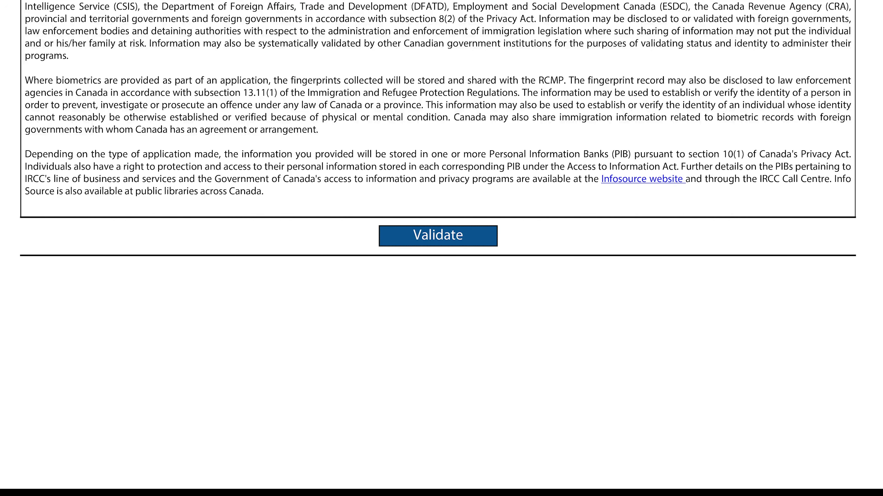
key("super+w")
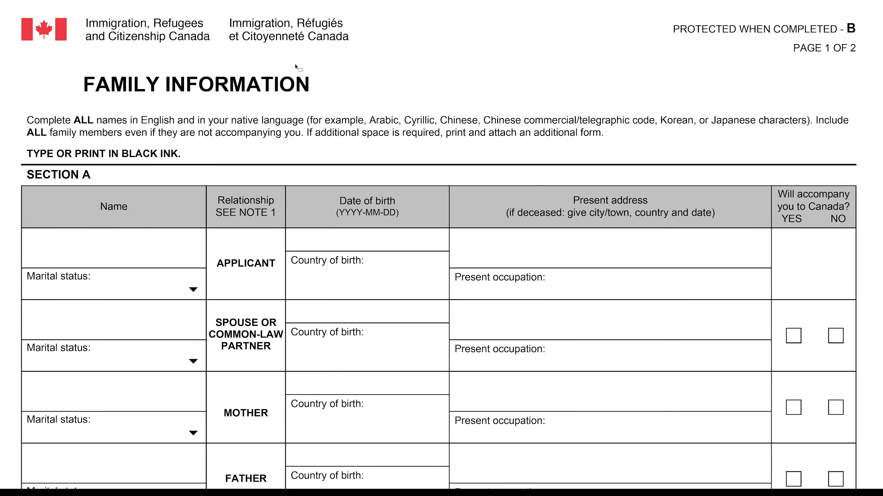
Enter the applicant's name and set marital status to Married-physically present
left_click_drag(30, 156, 178, 155)
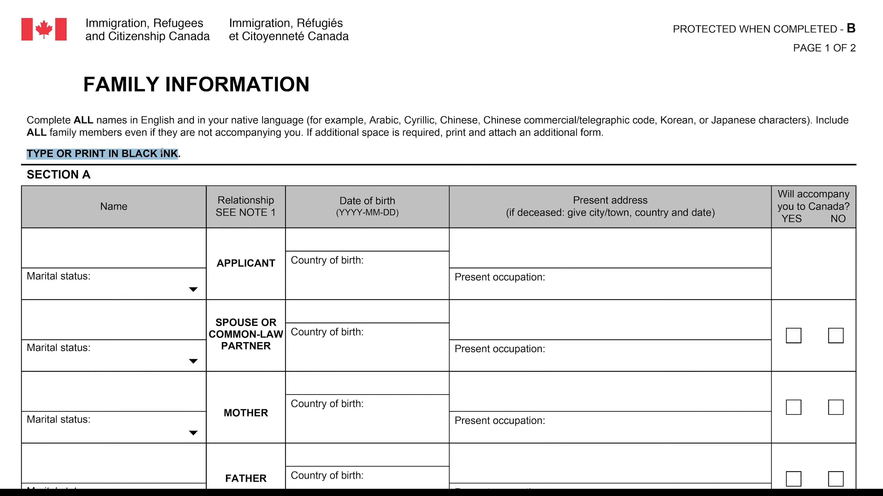
left_click(90, 254)
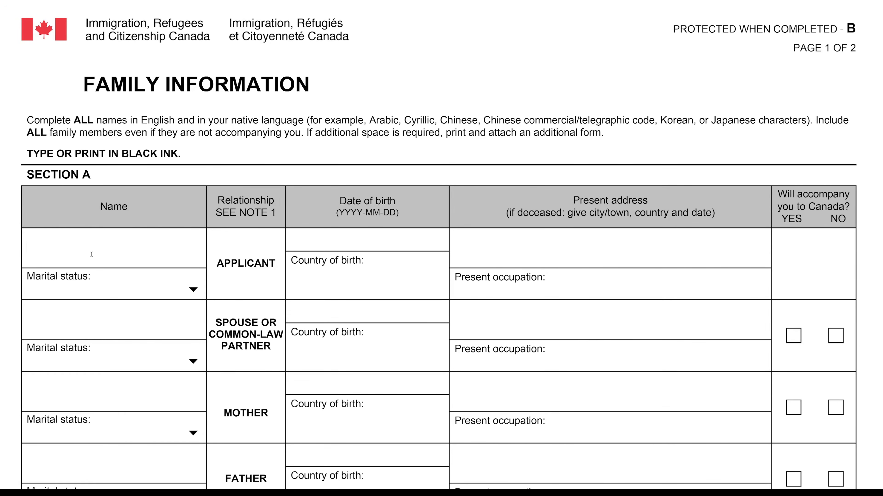
type("MITHILESH BOXXXX")
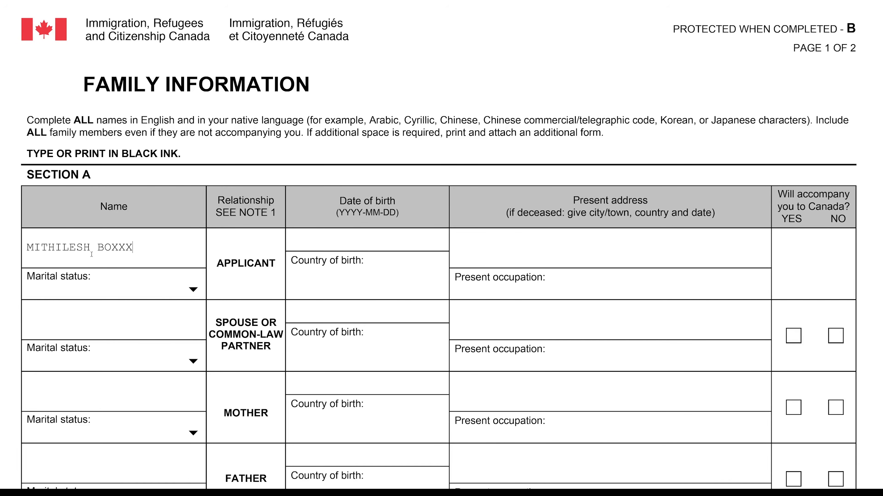
left_click(196, 290)
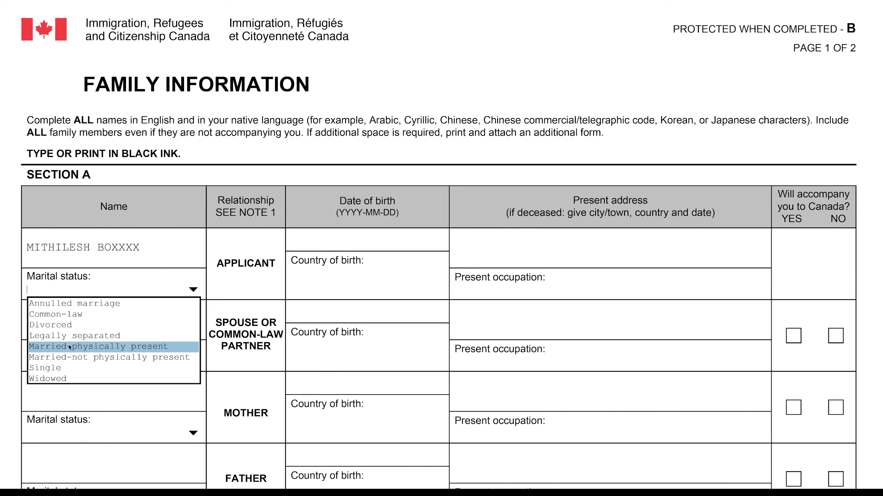
left_click(69, 348)
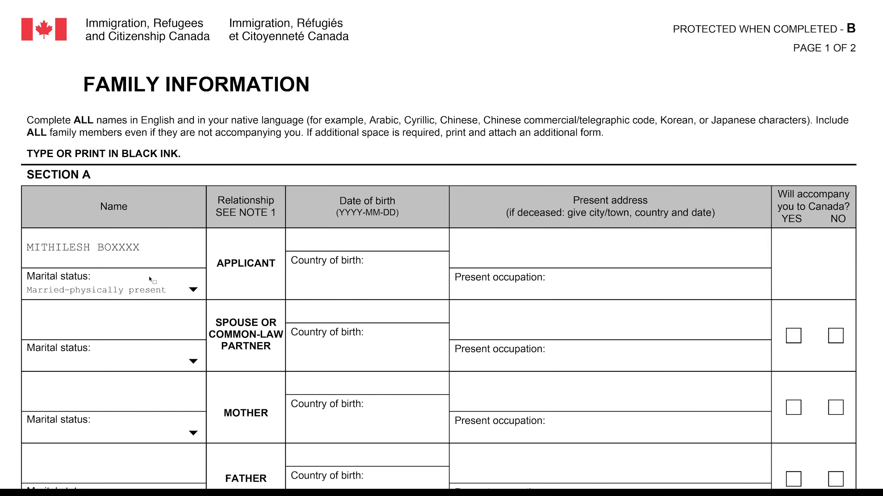
left_click(334, 233)
left_click(340, 296)
type("INDIA")
type("XXXXXXXXXX")
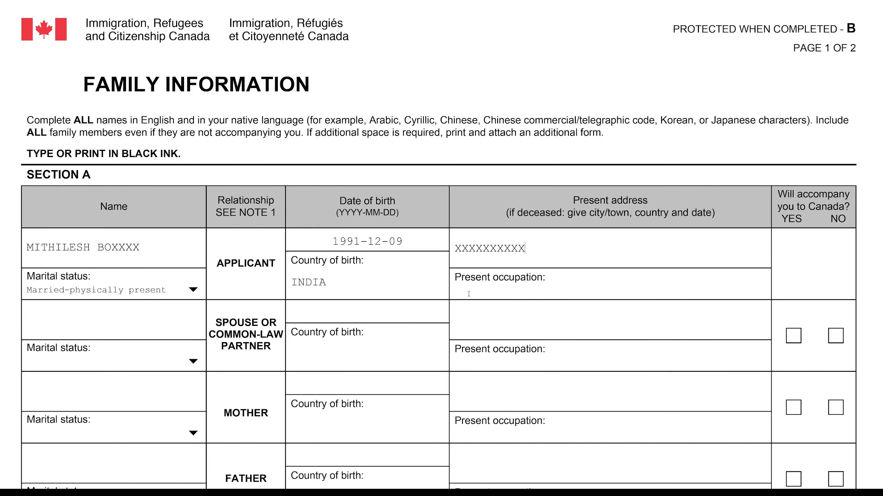
left_click(522, 287)
type("ANIMATOR")
scroll(139, 341, "down", 1)
scroll(136, 340, "down", 1)
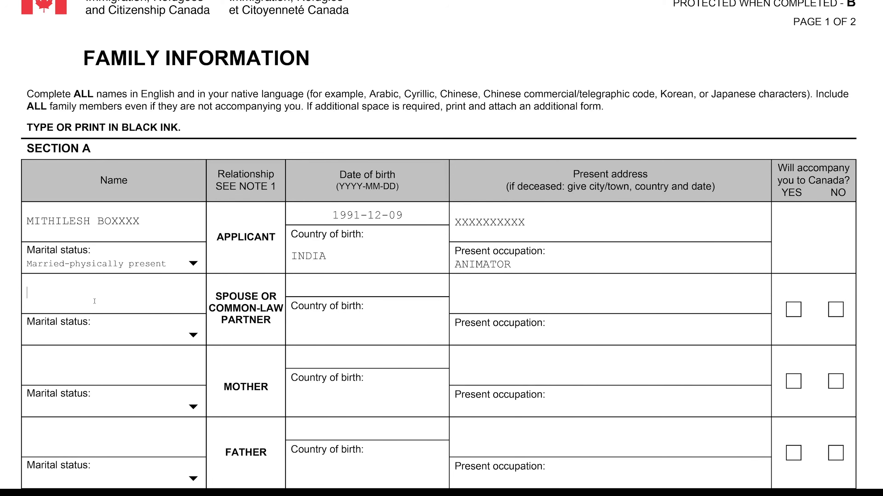
type("AARTI XX")
type("XXXX")
left_click(193, 335)
left_click(54, 394)
left_click(323, 290)
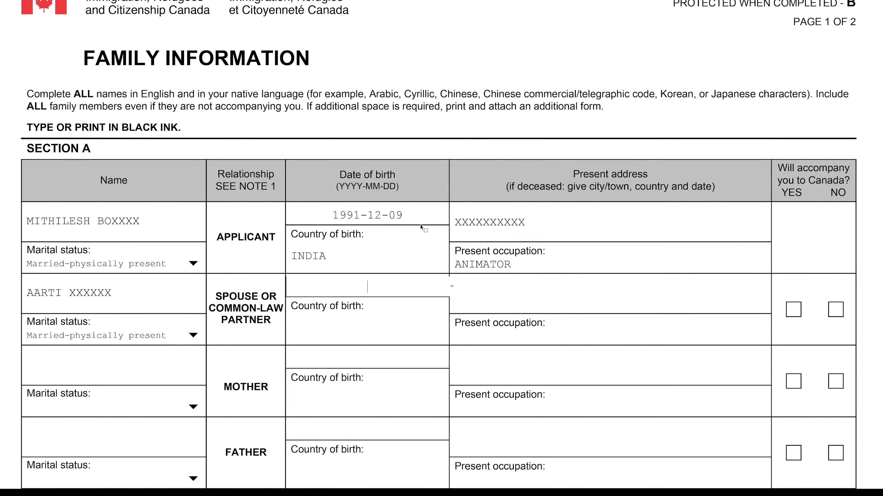
type("1991")
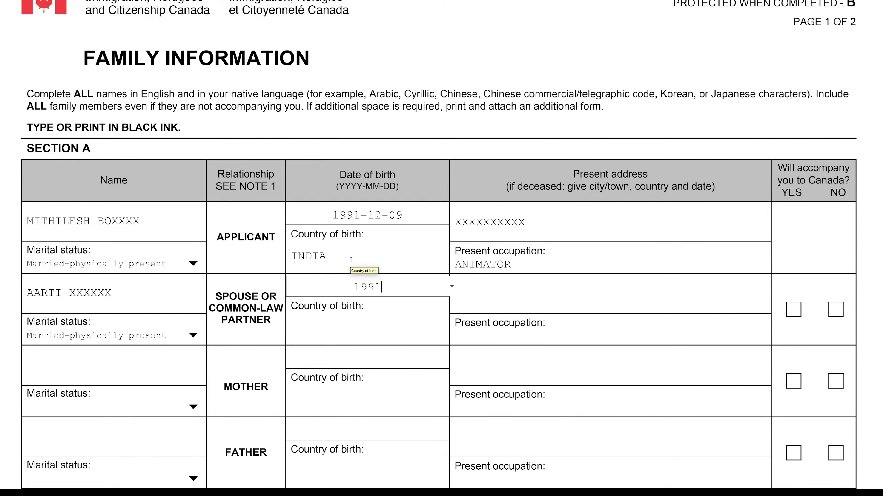
type("-12-18")
left_click(328, 328)
type("IN")
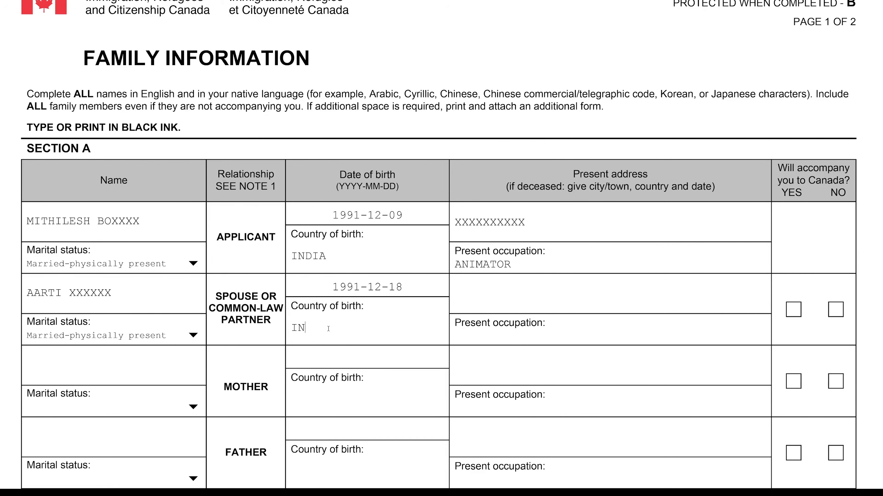
type("DIA")
Copy the applicant's address to the spouse, mark accompanying Yes, and enter occupation STUDENT
left_click(480, 299)
left_click_drag(525, 223, 433, 223)
key("ctrl+c")
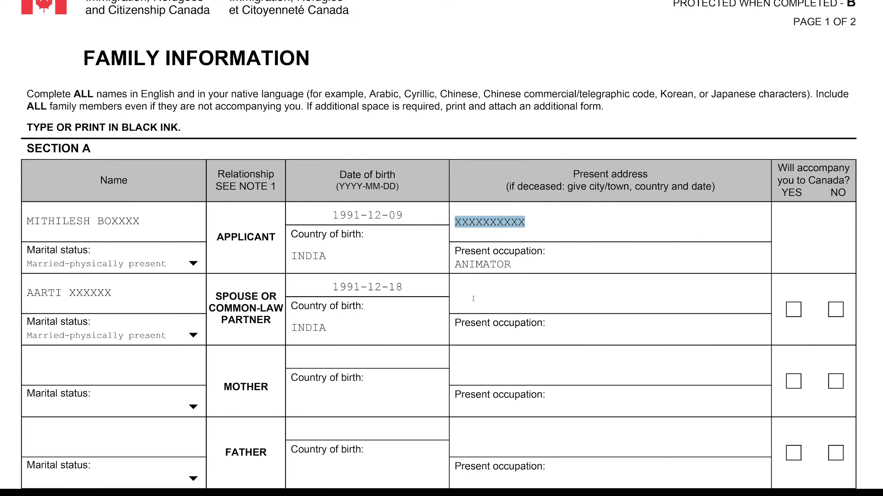
left_click(482, 304)
key("ctrl+v")
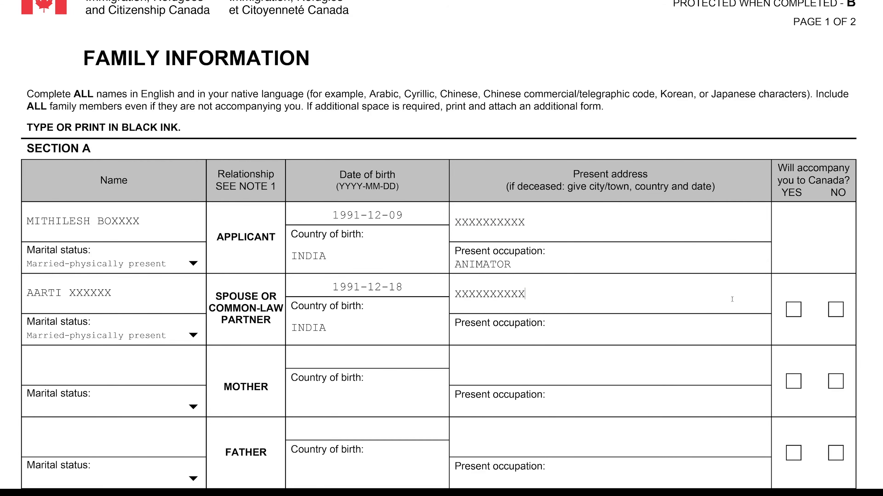
left_click(792, 310)
scroll(138, 325, "down", 3)
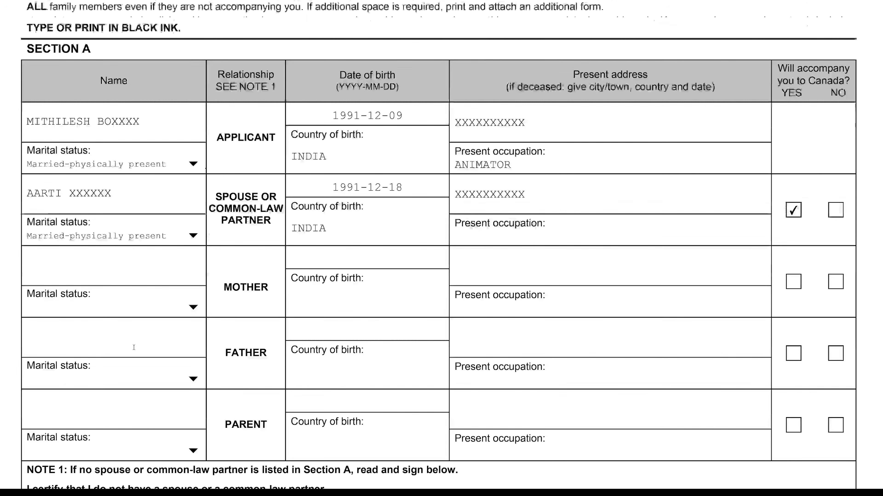
type("STUDENT")
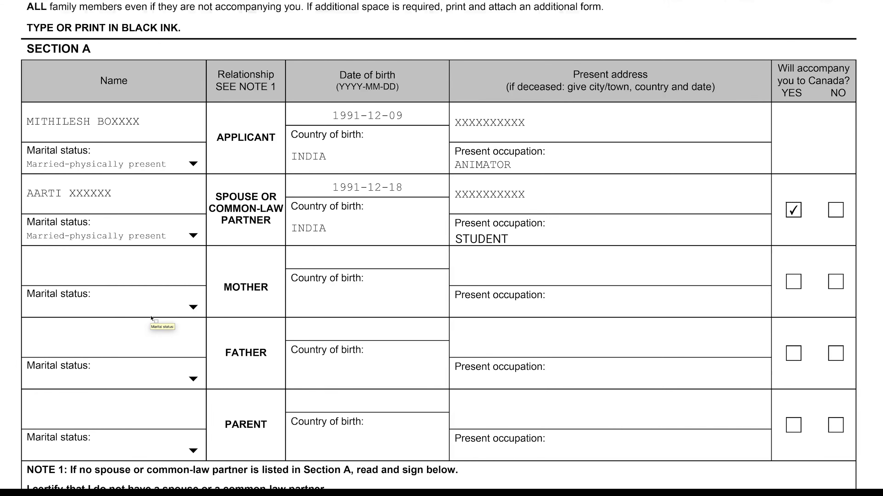
left_click(151, 270)
Enter the mother's name and set her marital status to Married
type("HEMAXXXX")
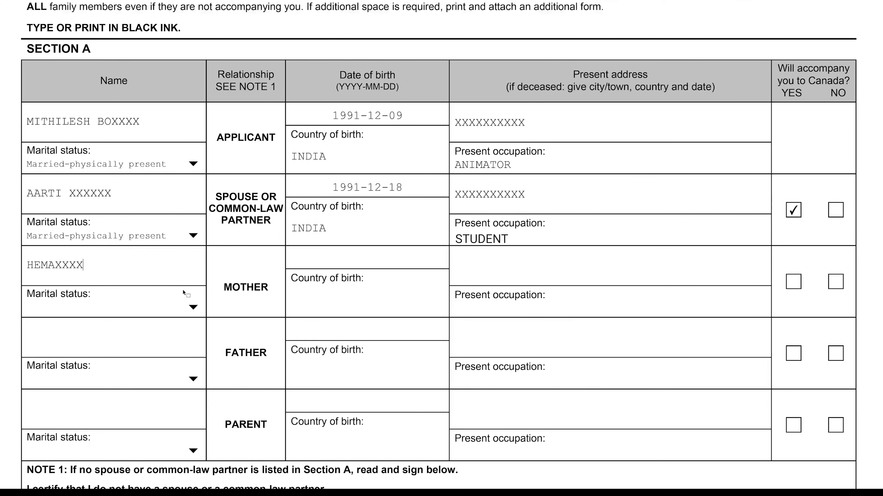
left_click(193, 309)
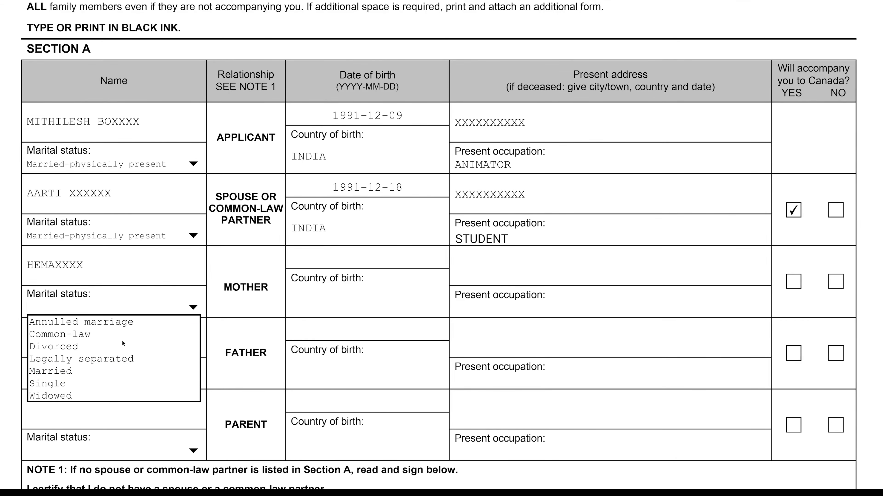
left_click(70, 372)
left_click(325, 256)
type("1965")
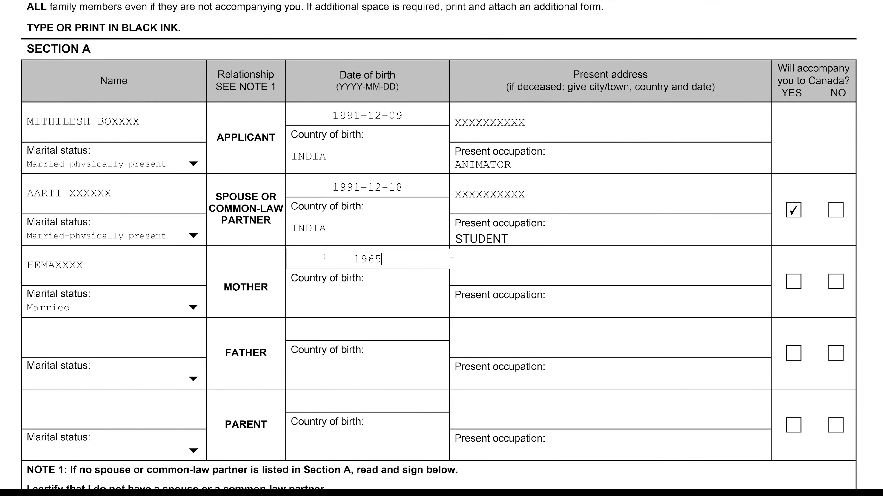
type("-12-09")
left_click(402, 303)
type("INDIA")
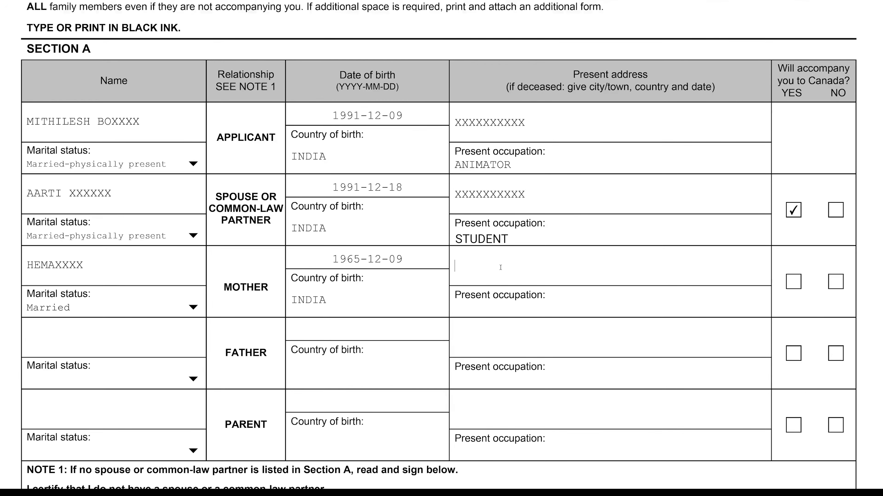
key("ctrl+v")
type("HOUSEWIFE")
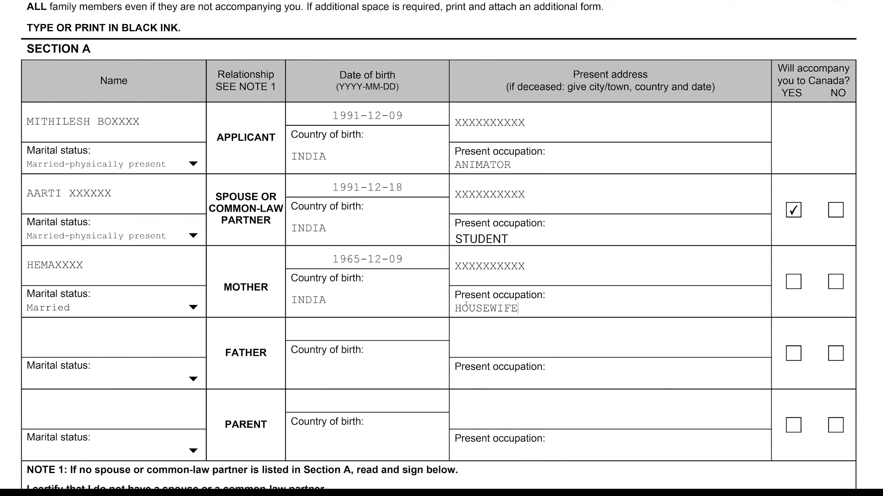
left_click(88, 344)
type("RAMESHA")
left_click(181, 377)
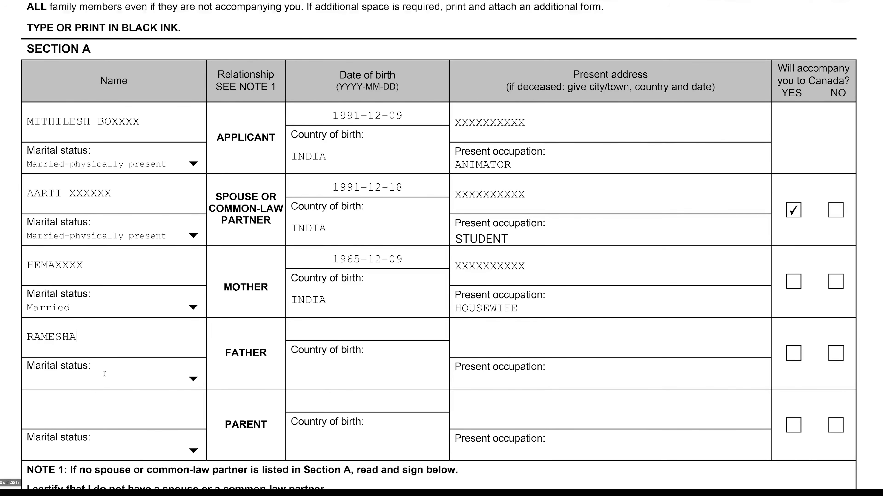
left_click(192, 379)
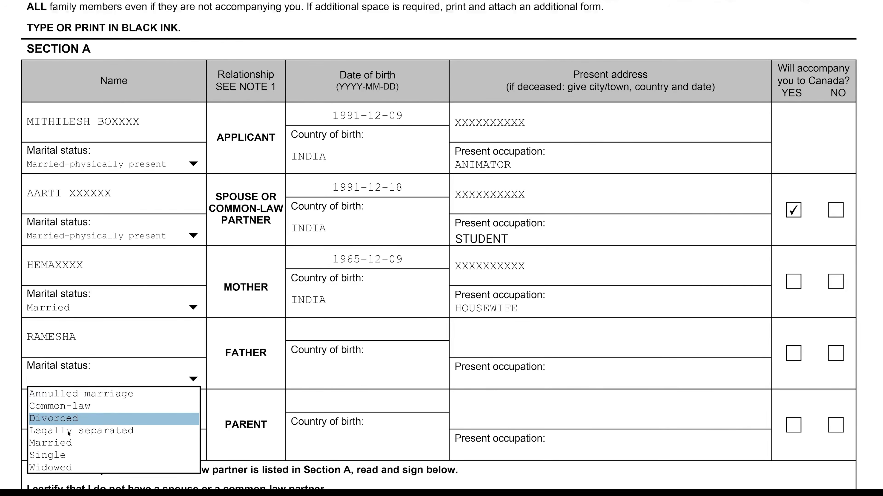
key("Return")
left_click(303, 330)
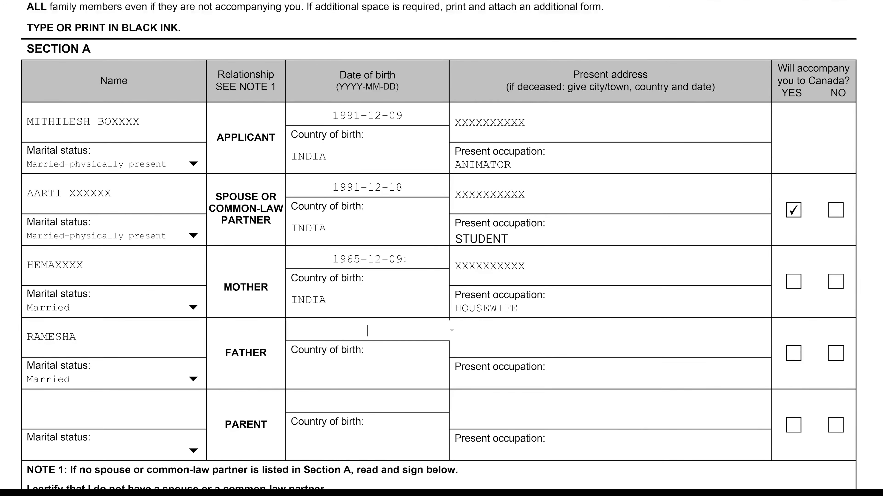
type("1965-12018")
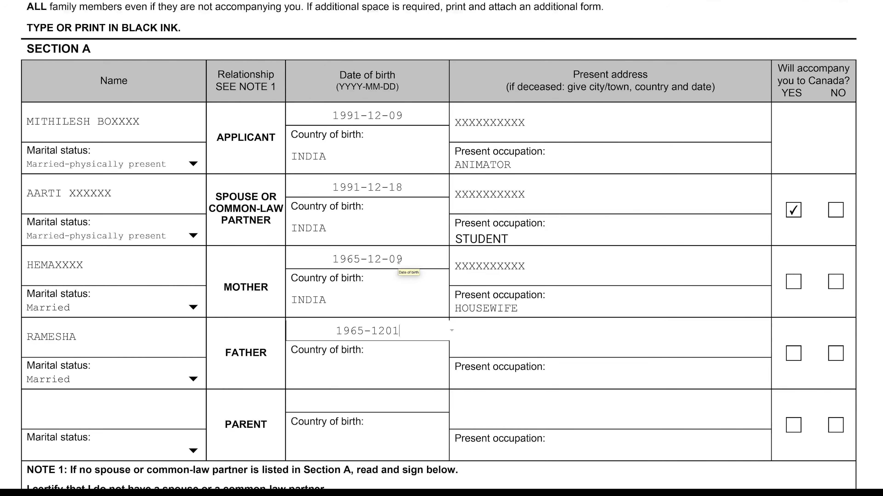
left_click(388, 330)
key("BackSpace")
type("-18")
Enter the father's country INDIA, the same address and occupation RETIRED
left_click(361, 373)
type("INDIA")
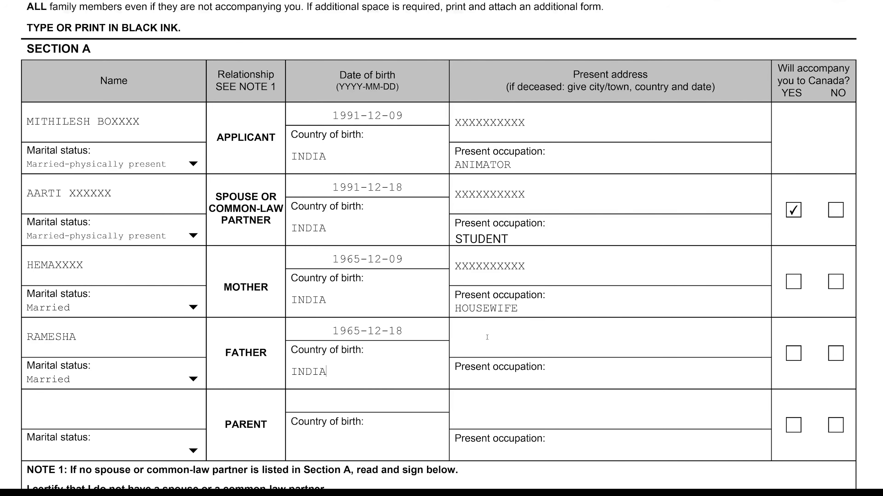
key("ctrl+v")
type("RETIRED")
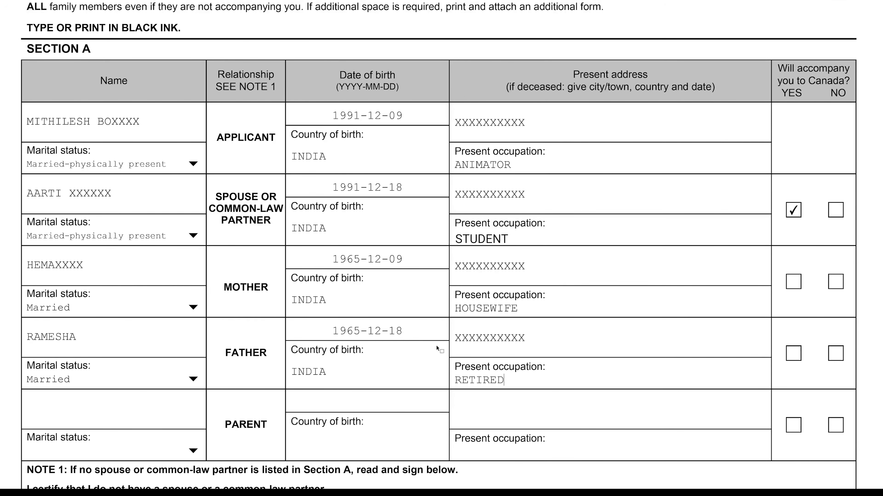
scroll(436, 349, "down", 5)
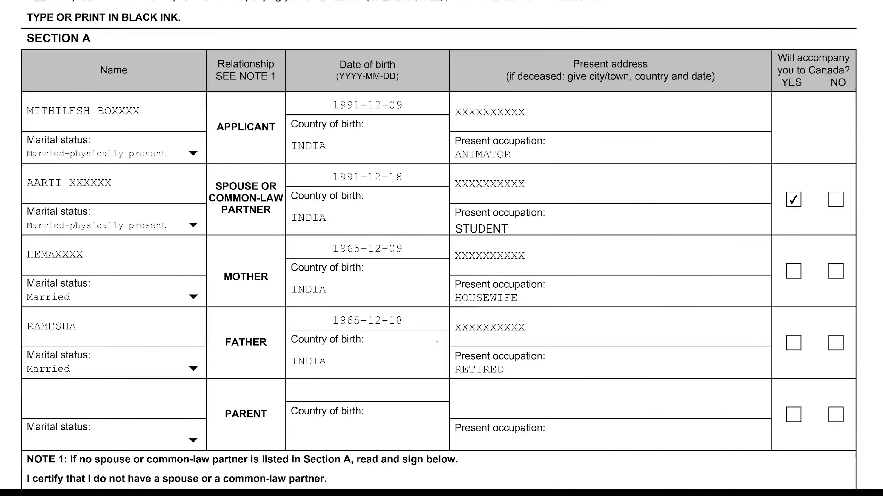
scroll(444, 255, "down", 1)
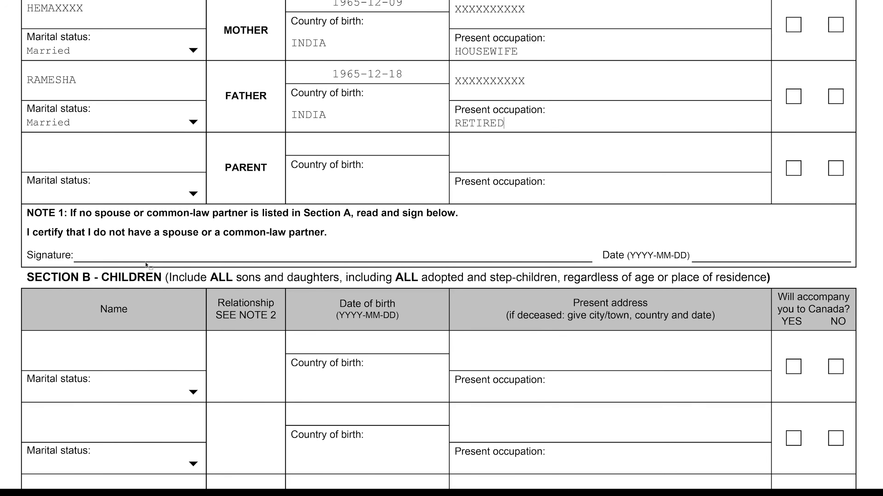
scroll(210, 238, "down", 3)
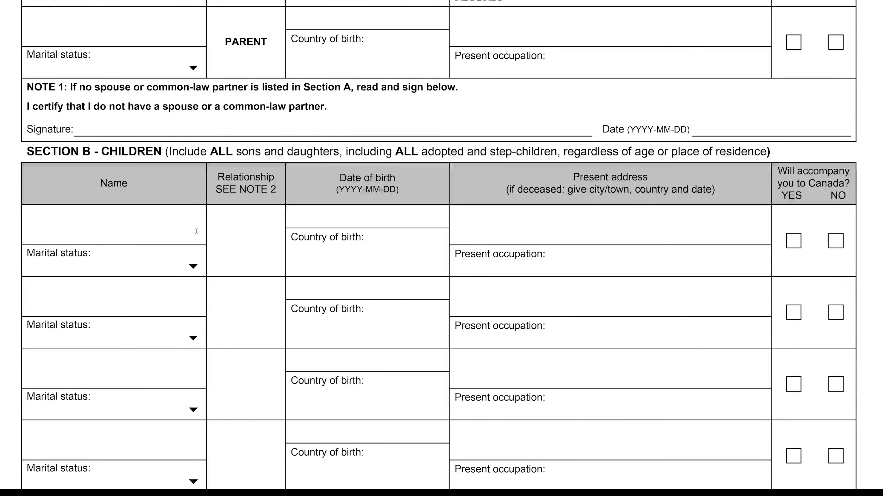